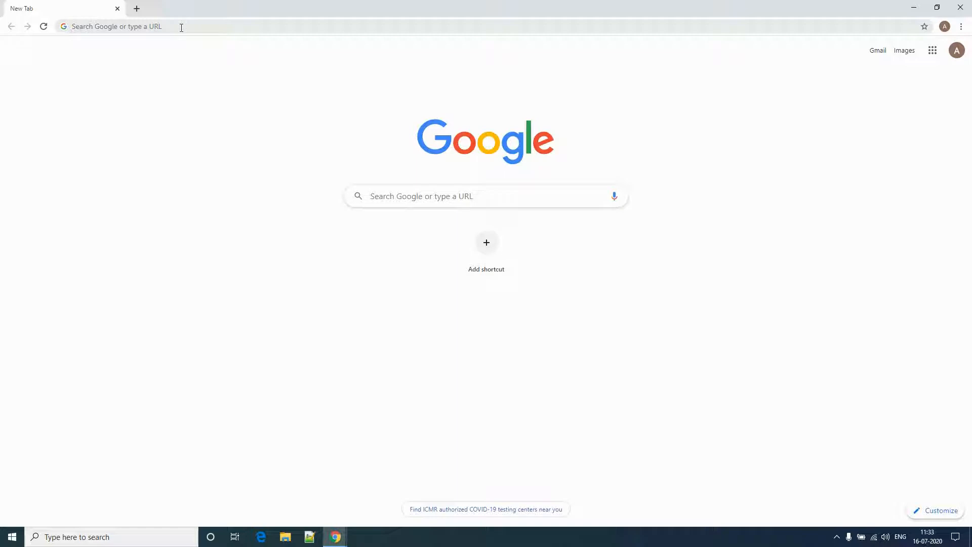
- Search the web for "postgres" and open the official PostgreSQL website
{"action": "left_click", "coordinate": [181, 28]}
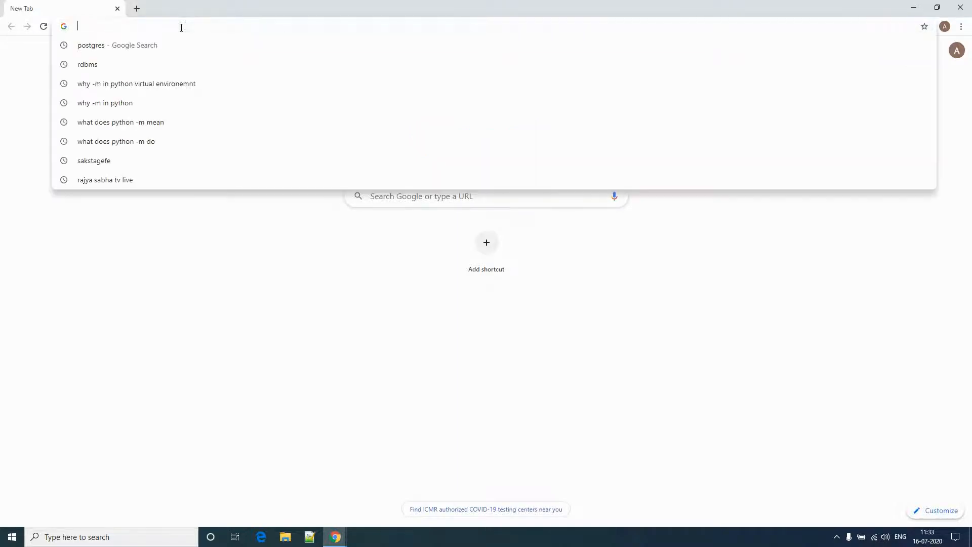
{"action": "type", "text": "postgres"}
{"action": "key", "text": "Return"}
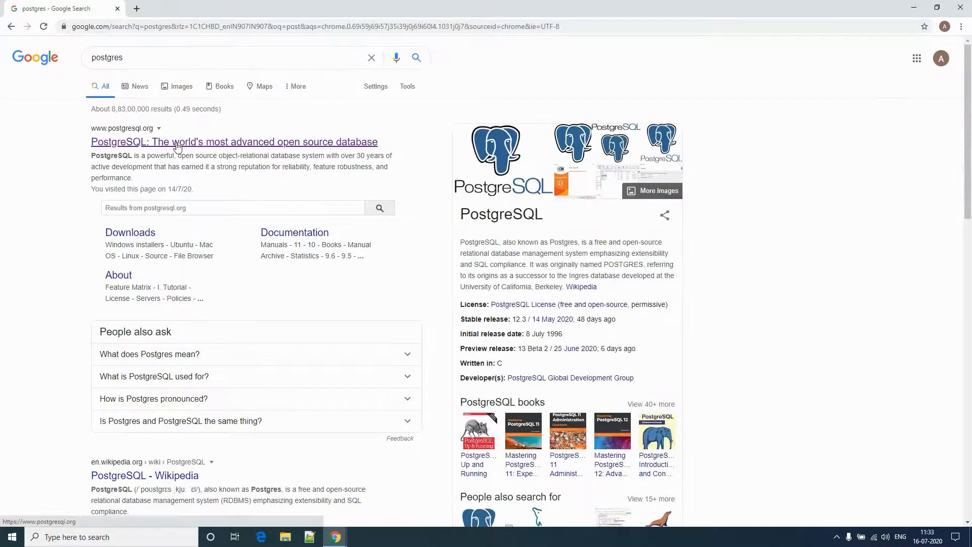
{"action": "left_click", "coordinate": [177, 147]}
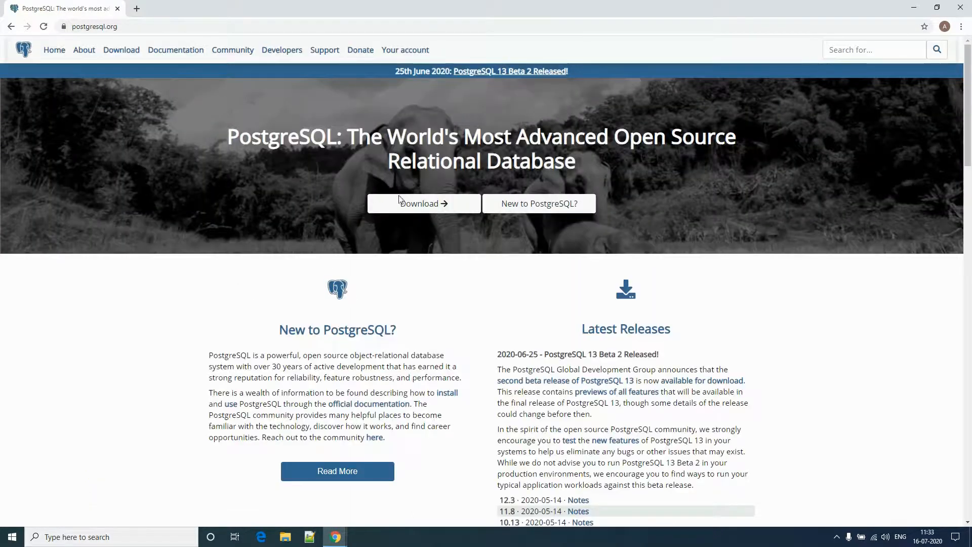
- Download the PostgreSQL 11.8 installer for Windows x86-64 from EDB's download page, reached through the PostgreSQL site's Windows installers
{"action": "left_click", "coordinate": [413, 204]}
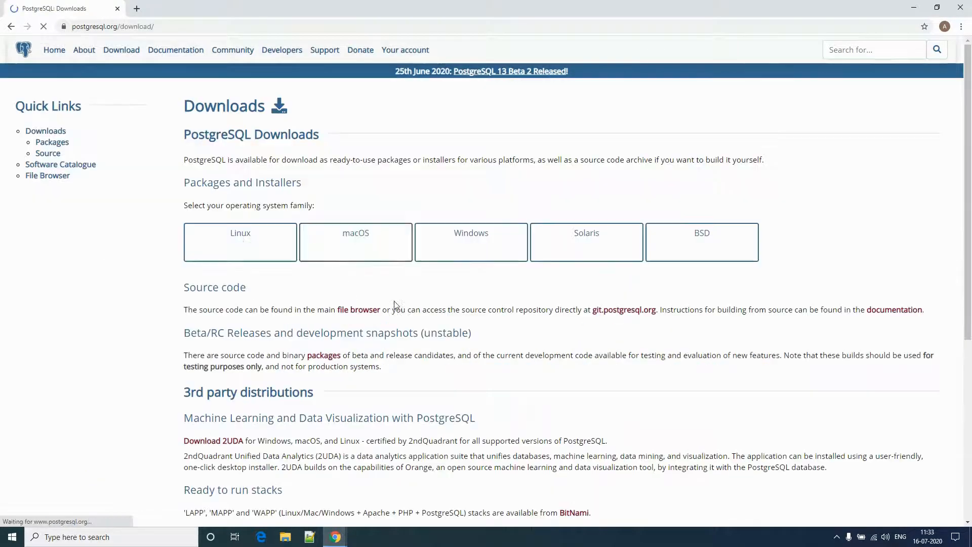
{"action": "left_click", "coordinate": [471, 254]}
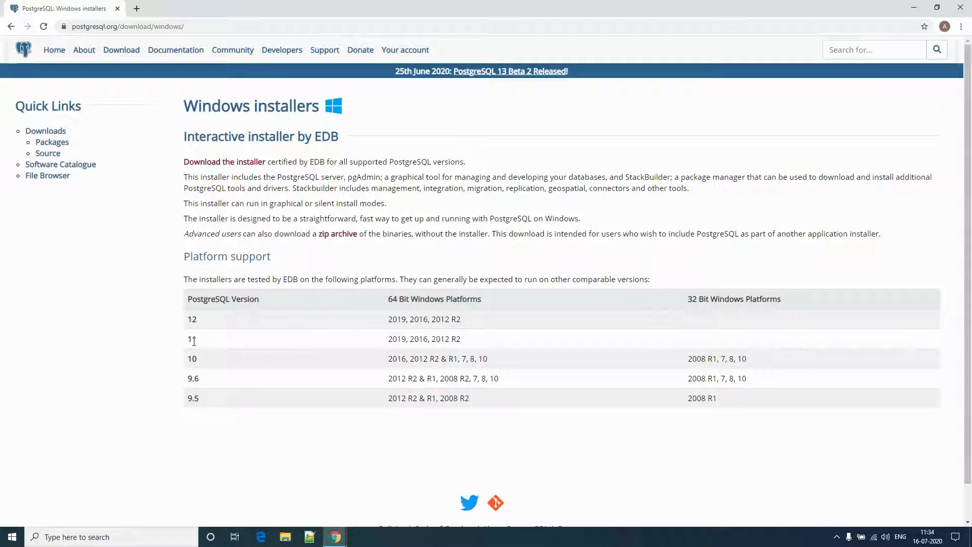
{"action": "left_click", "coordinate": [246, 167]}
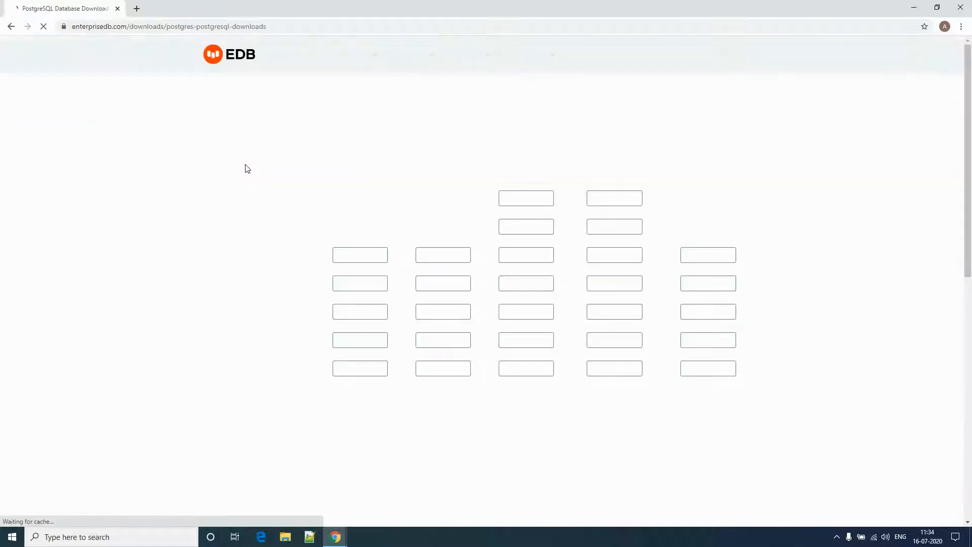
{"action": "double_click", "coordinate": [219, 252]}
{"action": "left_click_drag", "start_coordinate": [219, 281], "coordinate": [241, 290]}
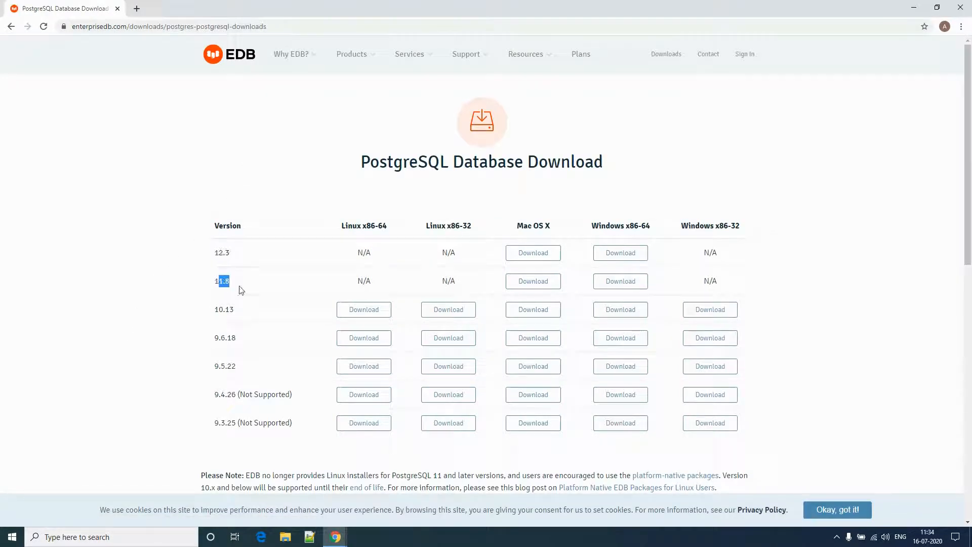
{"action": "left_click", "coordinate": [614, 289]}
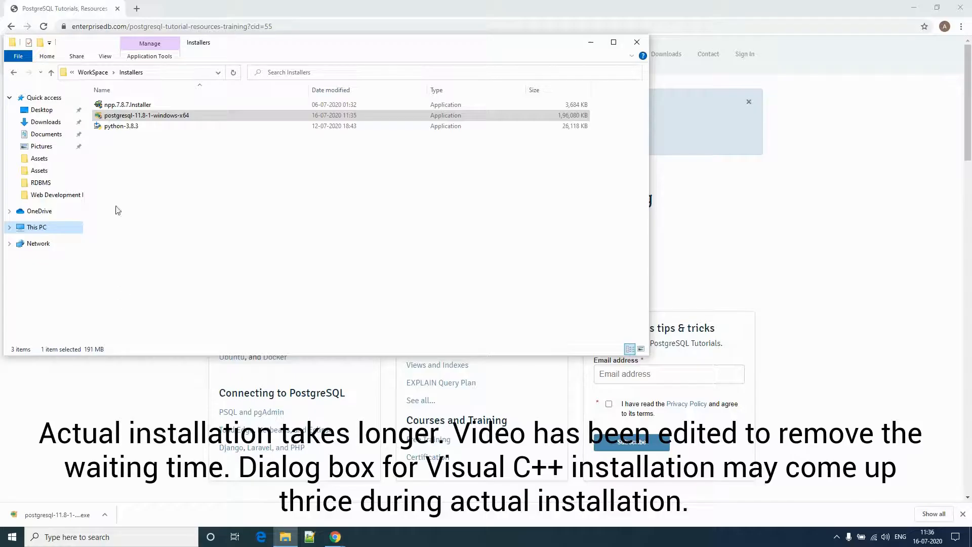
- Launch the postgresql-11.8-1-windows-x64 installer and accept the default installation directory, all components and the default data directory
{"action": "double_click", "coordinate": [121, 118]}
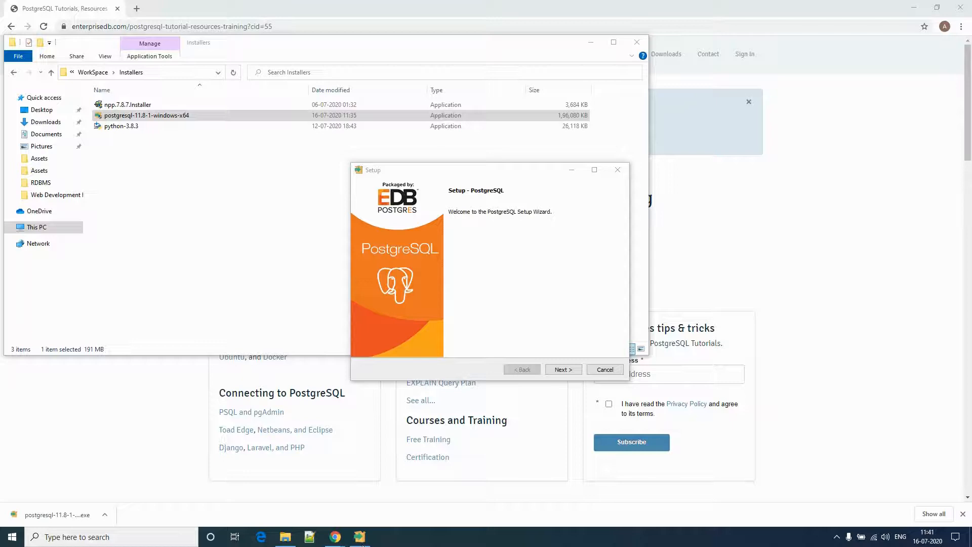
{"action": "left_click", "coordinate": [556, 371]}
{"action": "left_click", "coordinate": [556, 369]}
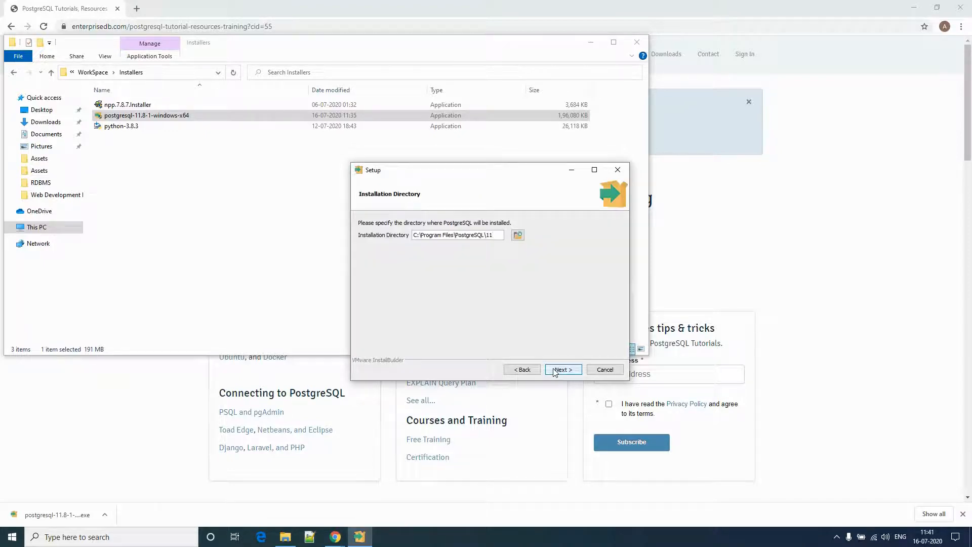
{"action": "left_click", "coordinate": [556, 371]}
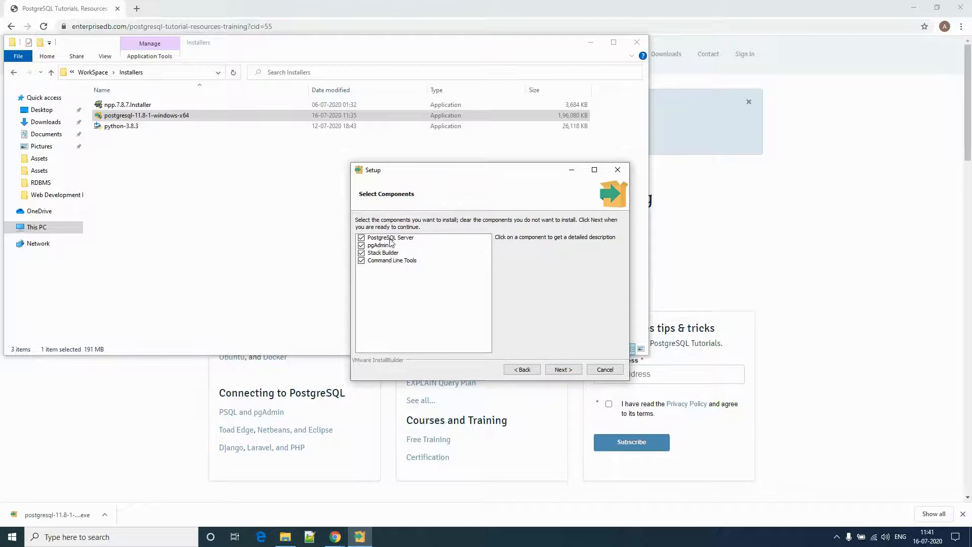
{"action": "left_click", "coordinate": [564, 370]}
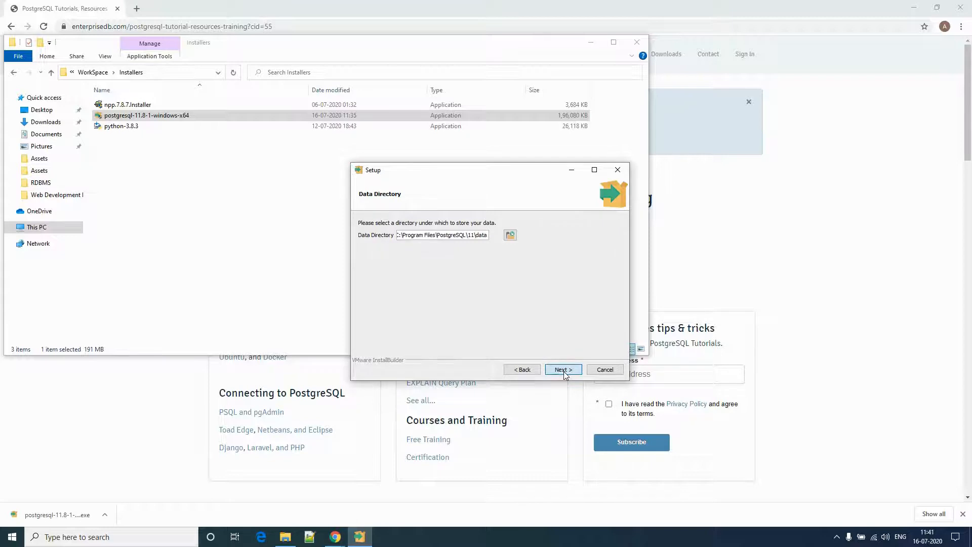
{"action": "left_click", "coordinate": [563, 371]}
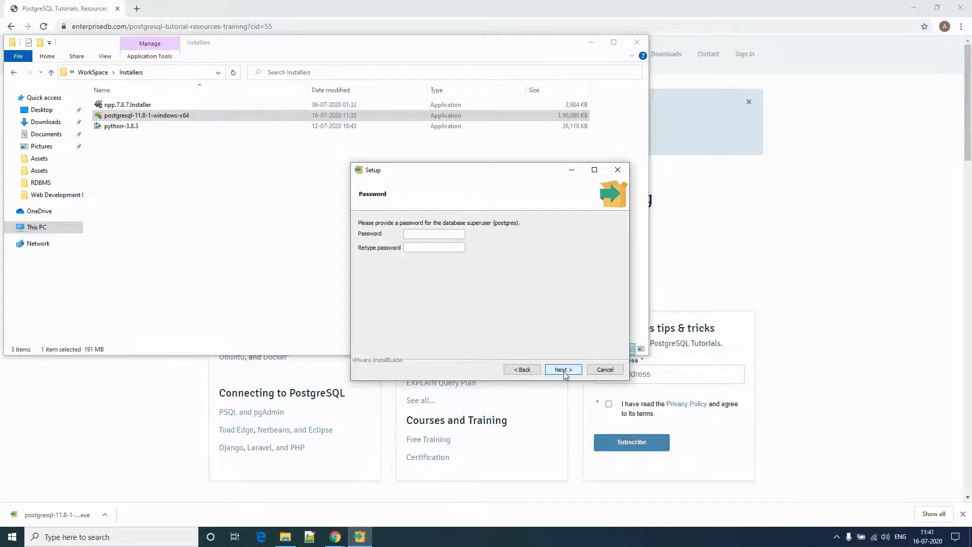
- Enter and retype the password for the postgres database superuser, and continue the setup
{"action": "left_click", "coordinate": [434, 230]}
{"action": "type", "text": "****"}
{"action": "key", "text": "shift+Tab"}
{"action": "type", "text": "*********"}
{"action": "left_click", "coordinate": [563, 370]}
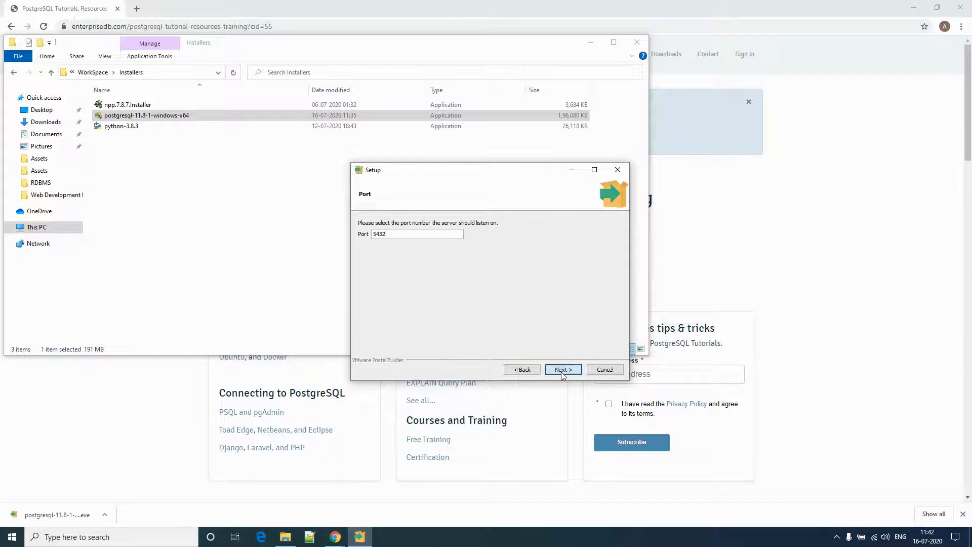
- Accept port 5432 and the default locale, and start installing PostgreSQL with the summarized settings
{"action": "left_click", "coordinate": [561, 369]}
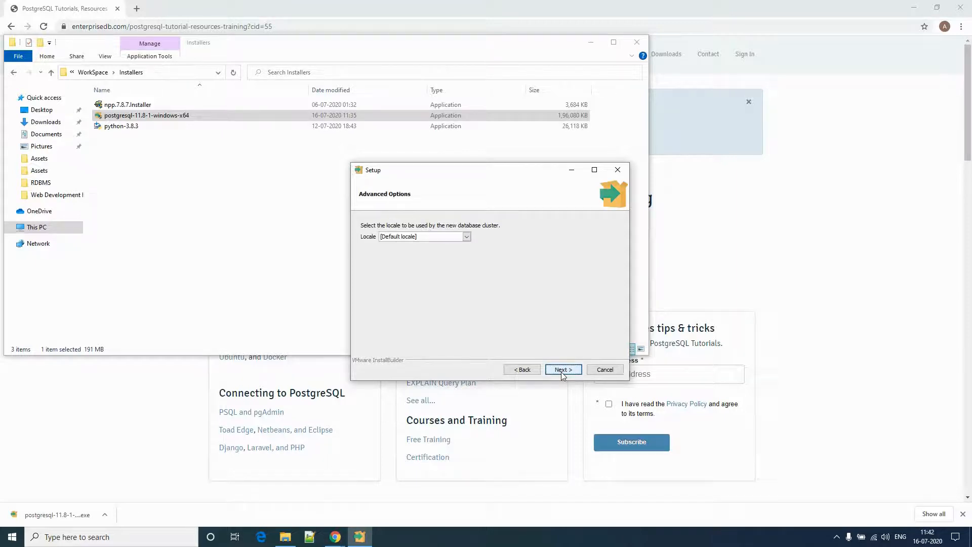
{"action": "left_click", "coordinate": [561, 370]}
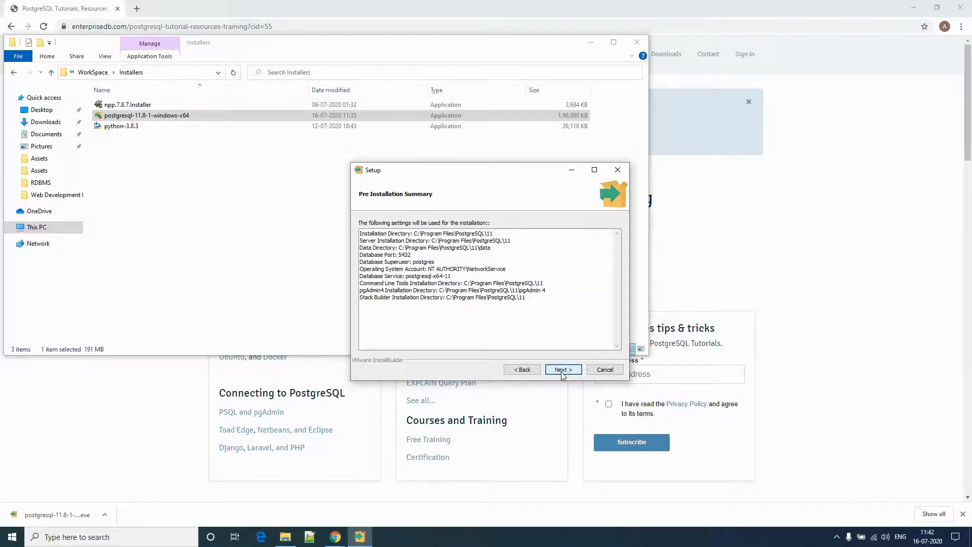
{"action": "left_click", "coordinate": [568, 372]}
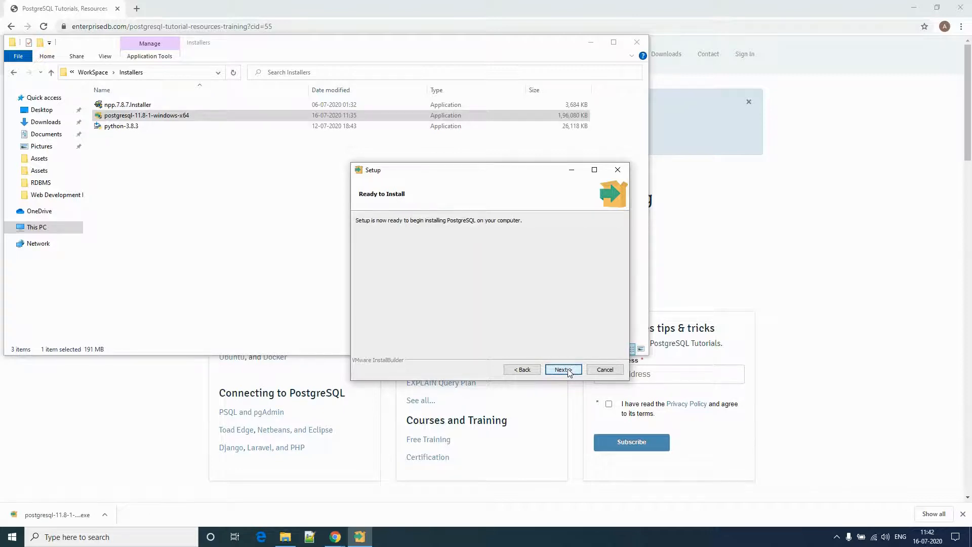
{"action": "left_click", "coordinate": [568, 372]}
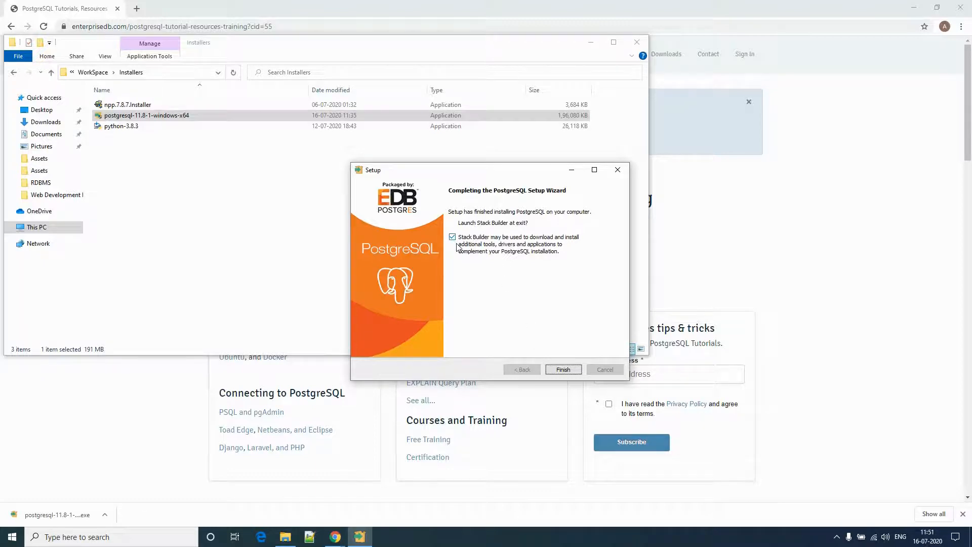
- Finish the PostgreSQL setup and exit the Stack Builder wizard without installing additional software
{"action": "left_click", "coordinate": [564, 370]}
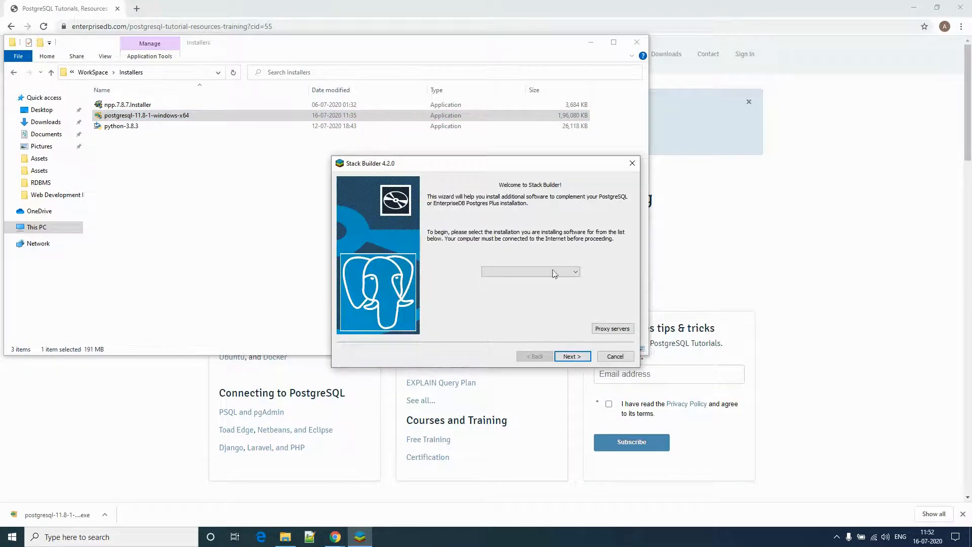
{"action": "left_click", "coordinate": [575, 358]}
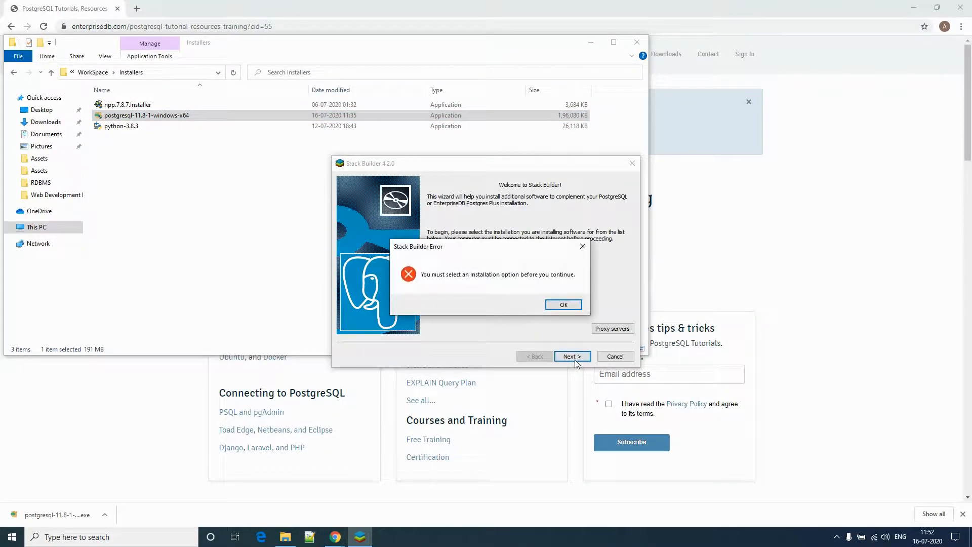
{"action": "left_click", "coordinate": [573, 306]}
{"action": "left_click", "coordinate": [615, 356]}
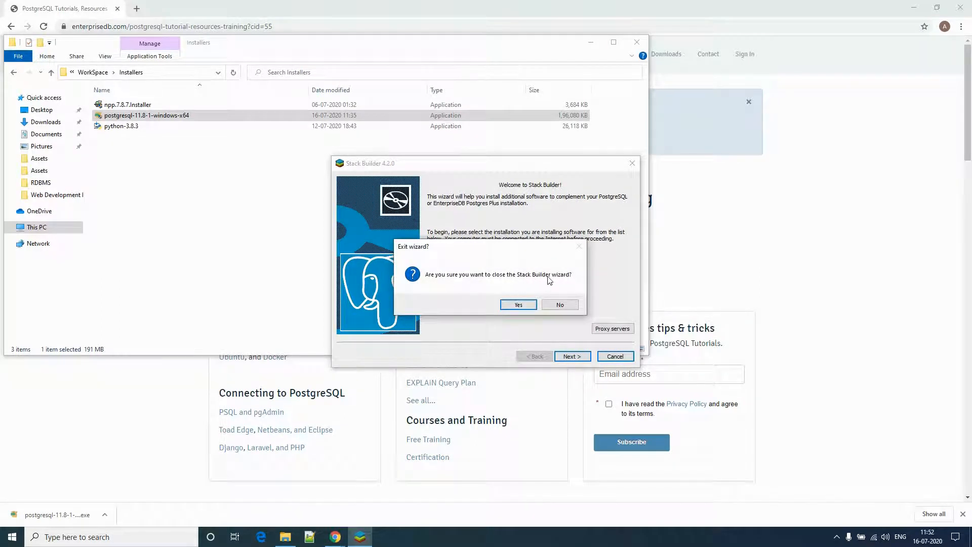
{"action": "left_click", "coordinate": [518, 305]}
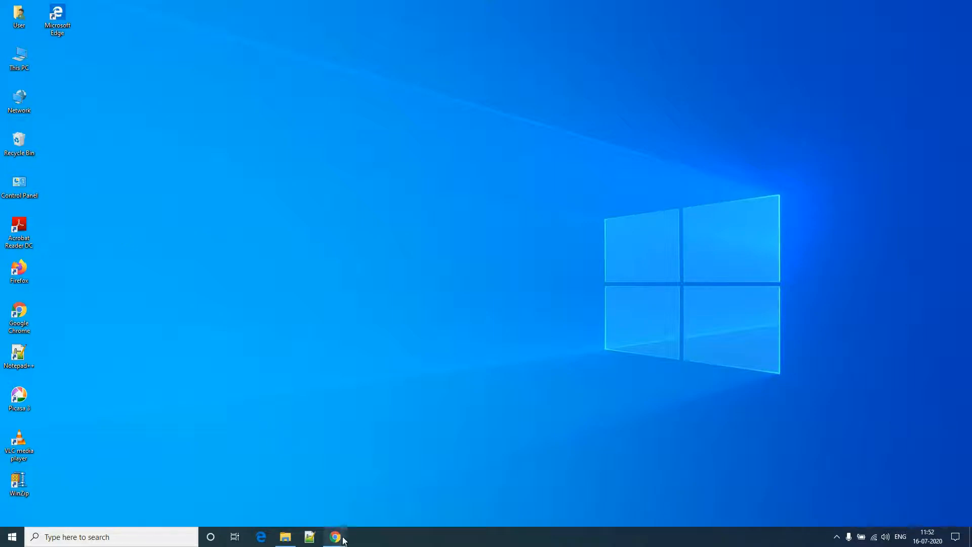
- Find pgAdmin 4 with the Windows search and launch it
{"action": "left_click", "coordinate": [129, 540]}
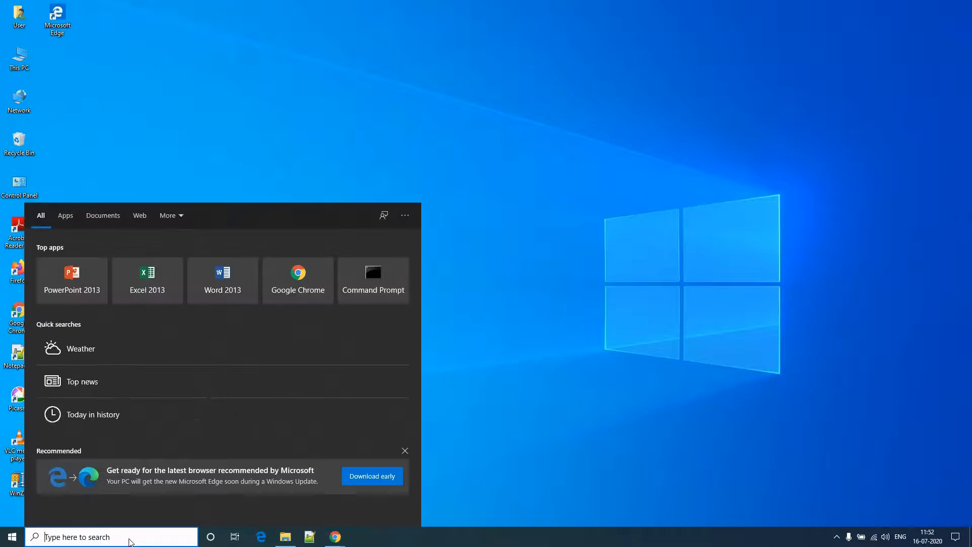
{"action": "type", "text": "p"}
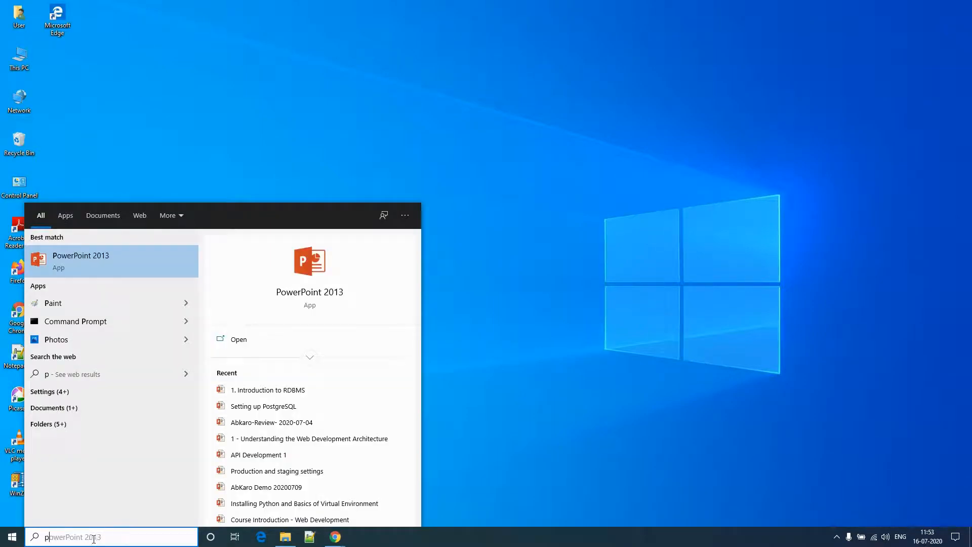
{"action": "type", "text": "gad"}
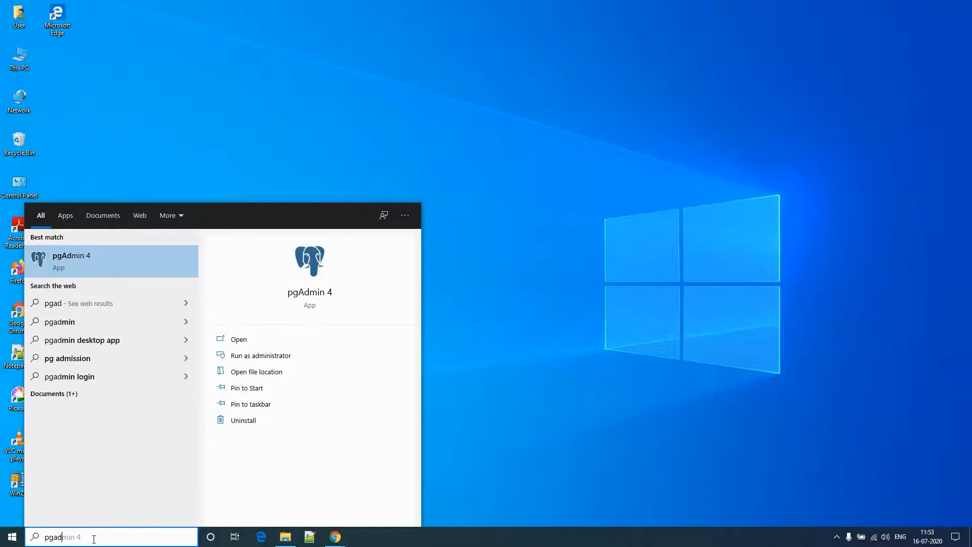
{"action": "left_click", "coordinate": [84, 261]}
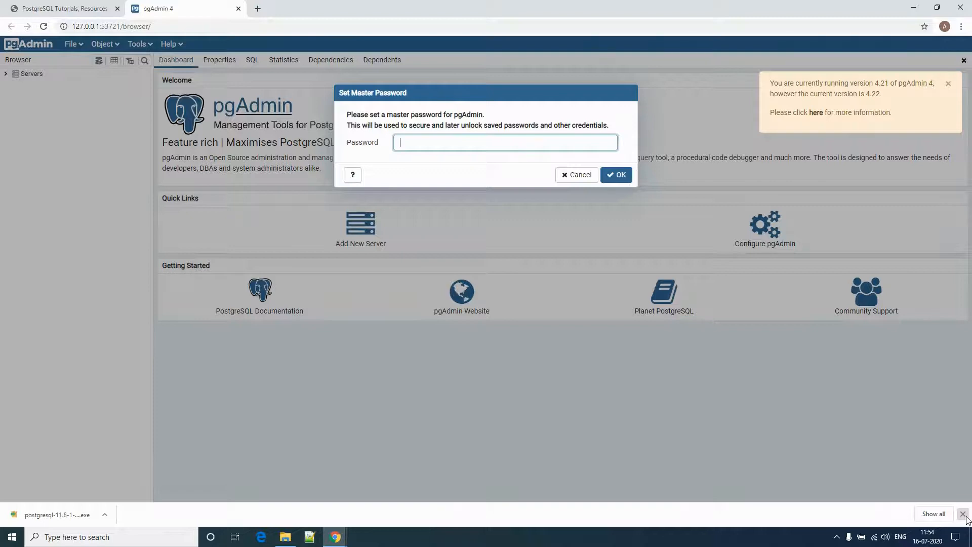
- Set the pgAdmin master password and save it in the browser
{"action": "left_click", "coordinate": [963, 514]}
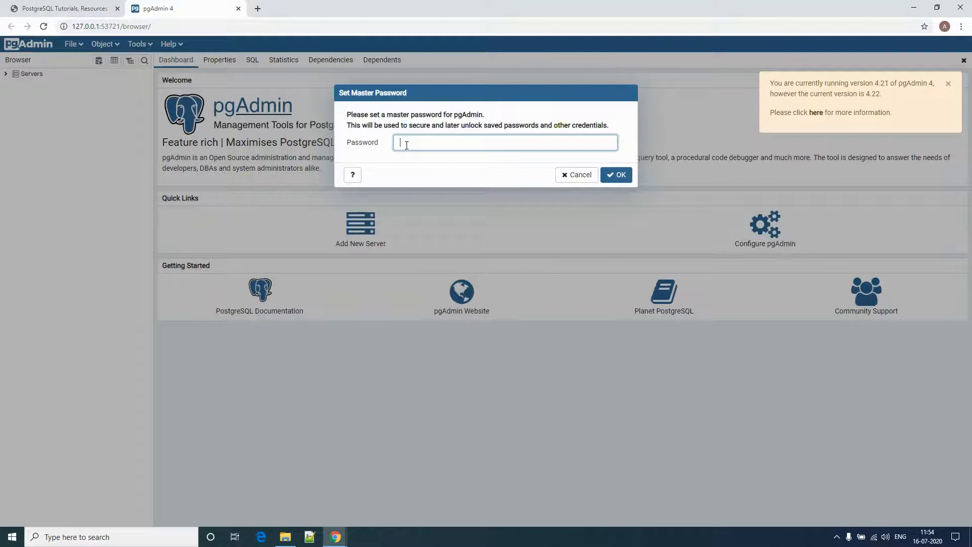
{"action": "type", "text": "•••"}
{"action": "left_click", "coordinate": [621, 176]}
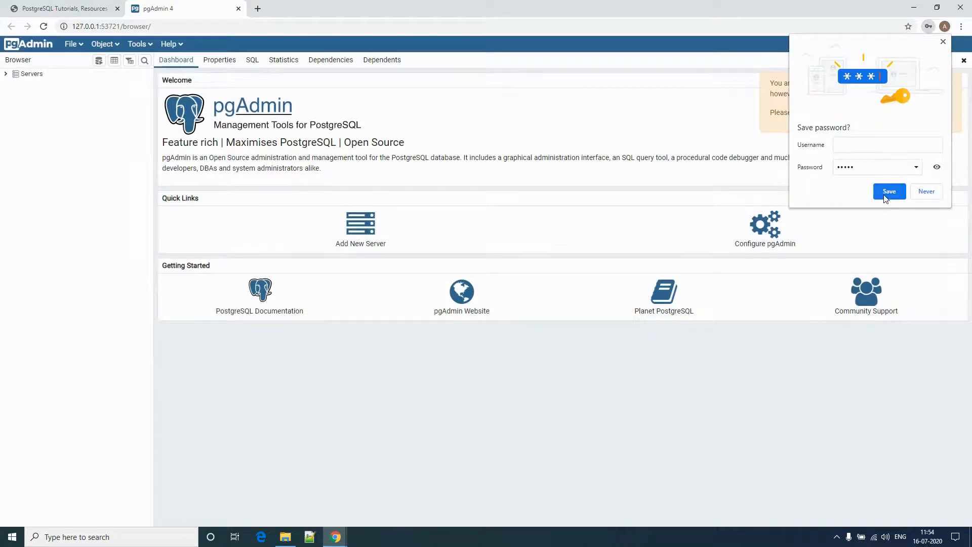
{"action": "left_click", "coordinate": [887, 193]}
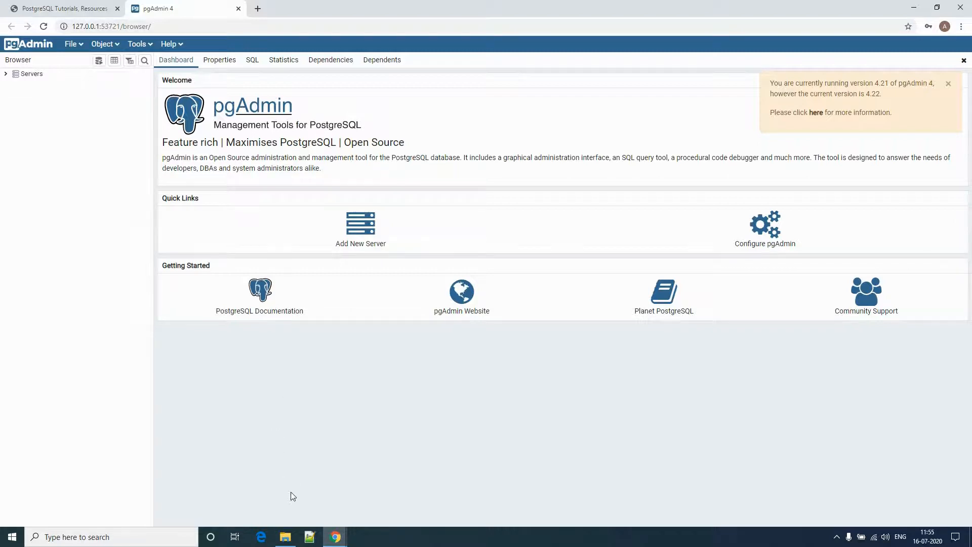
- View the "Understanding data - 1" slide in 1. Introduction to RDBMS.pdf, and return to pgAdmin in Chrome
{"action": "left_click", "coordinate": [285, 537]}
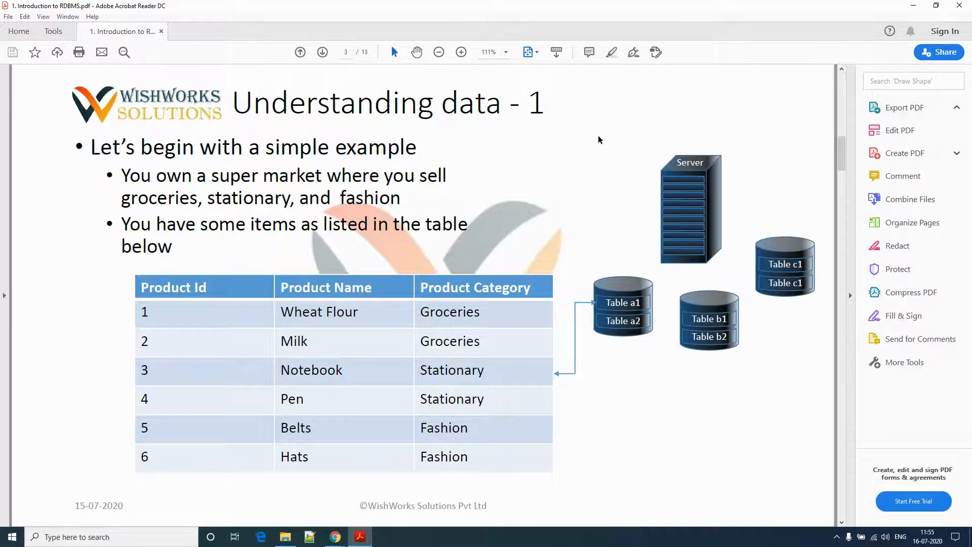
{"action": "left_click", "coordinate": [336, 537]}
{"action": "left_click", "coordinate": [362, 501]}
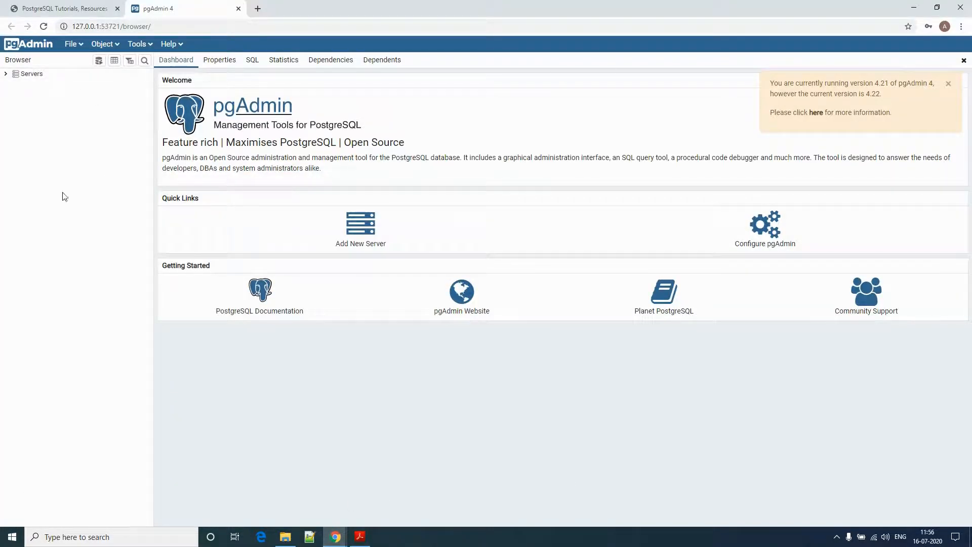
- Dismiss the pgAdmin version notice, connect to the PostgreSQL 11 server with the prefilled password and expand its databases
{"action": "left_click", "coordinate": [948, 84]}
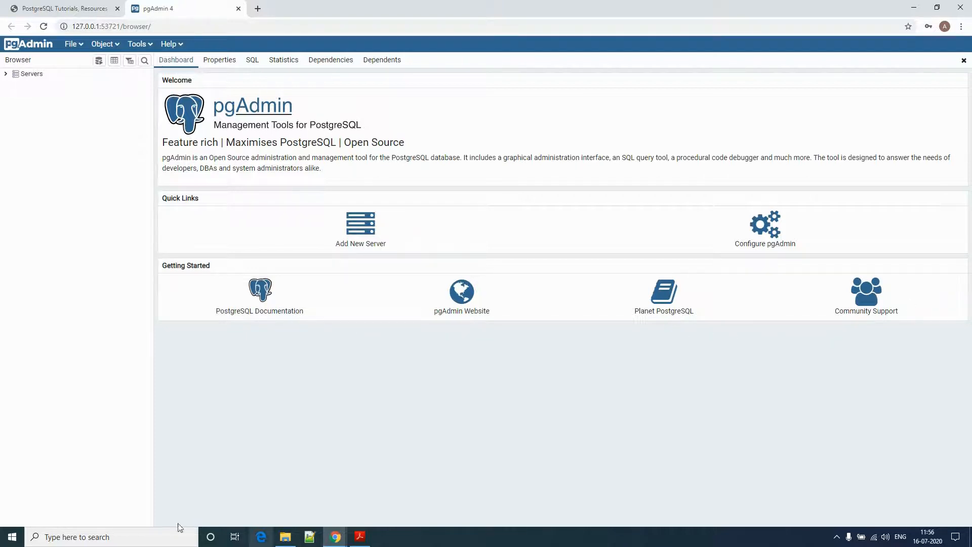
{"action": "left_click", "coordinate": [6, 74]}
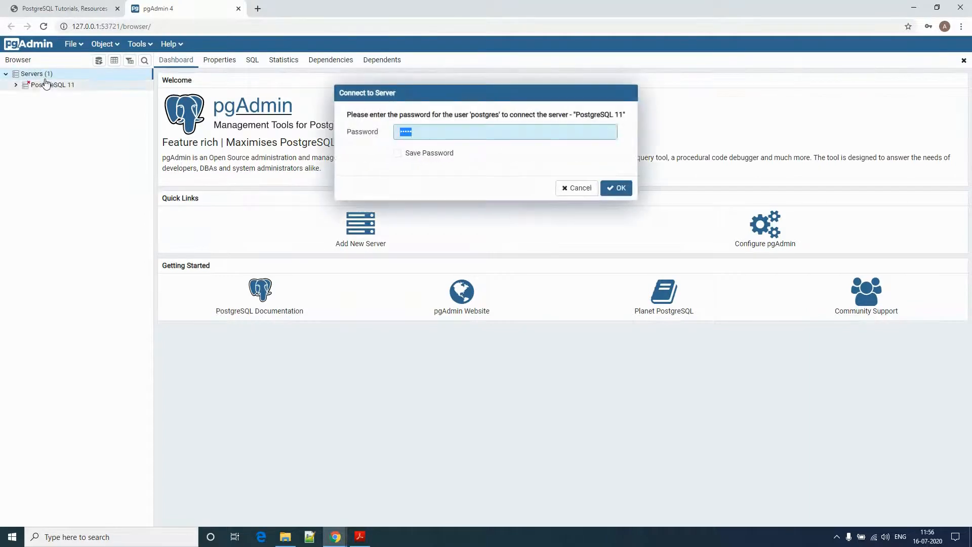
{"action": "left_click", "coordinate": [614, 195]}
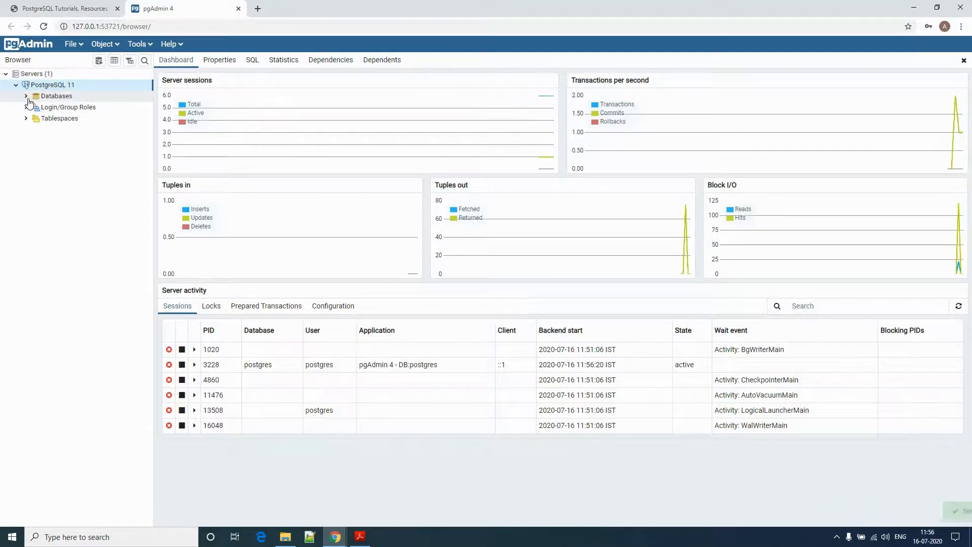
{"action": "left_click", "coordinate": [26, 97]}
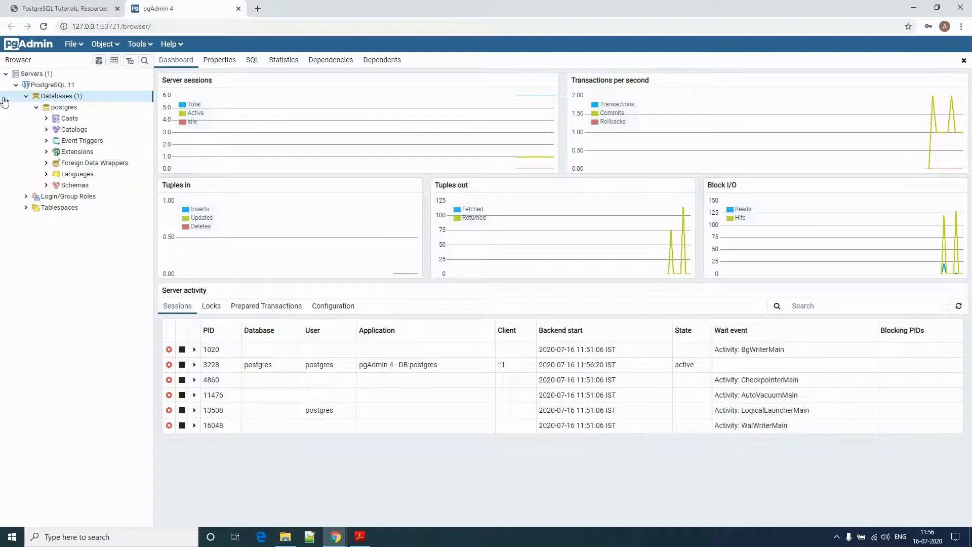
- Expand the postgres database's schemas, view the "Understanding data - 1" slide in Acrobat Reader and return to pgAdmin in Chrome
{"action": "left_click", "coordinate": [47, 188]}
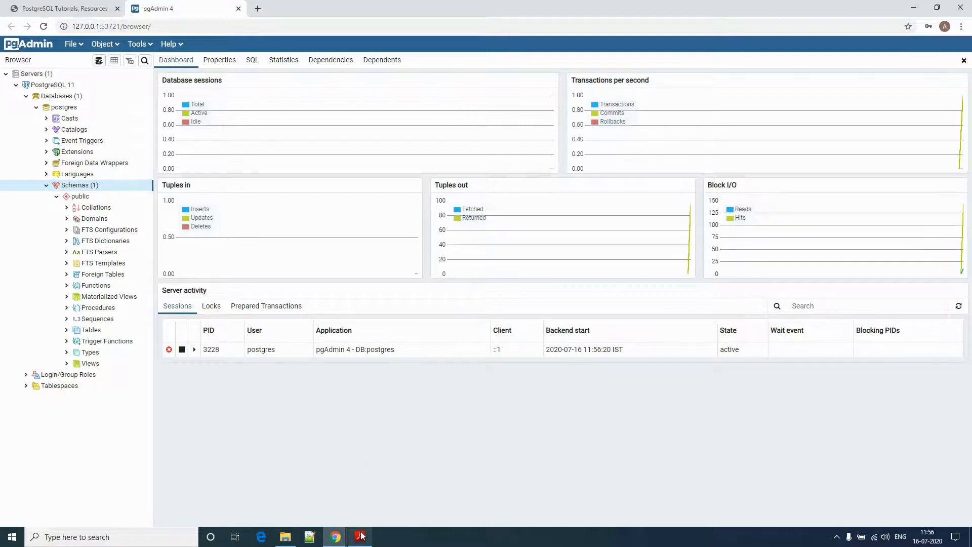
{"action": "mouse_move", "coordinate": [361, 541]}
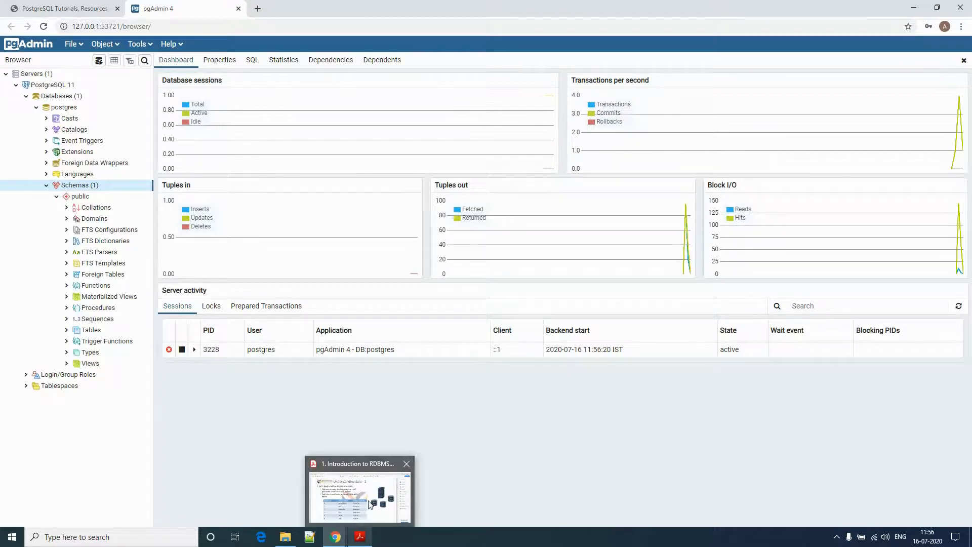
{"action": "left_click", "coordinate": [361, 541]}
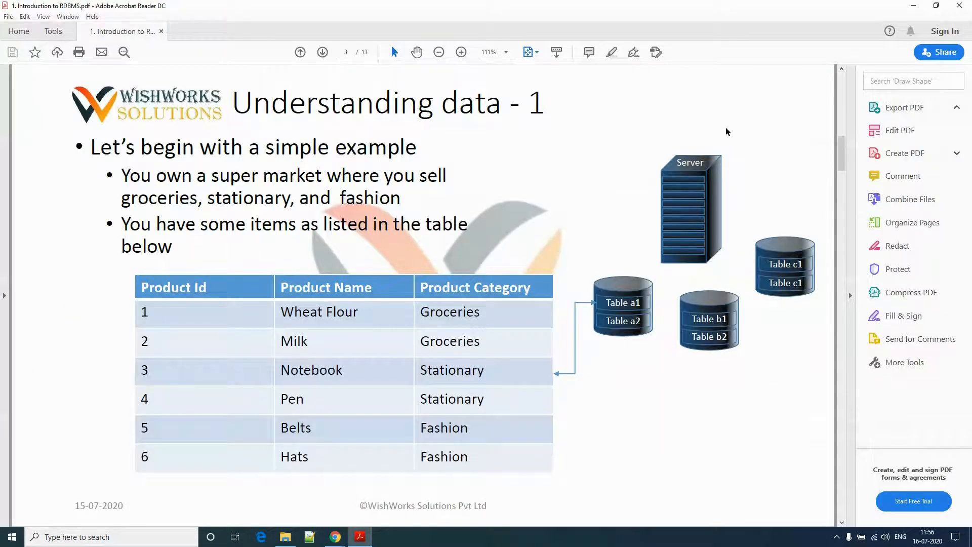
{"action": "key", "text": "alt+Tab"}
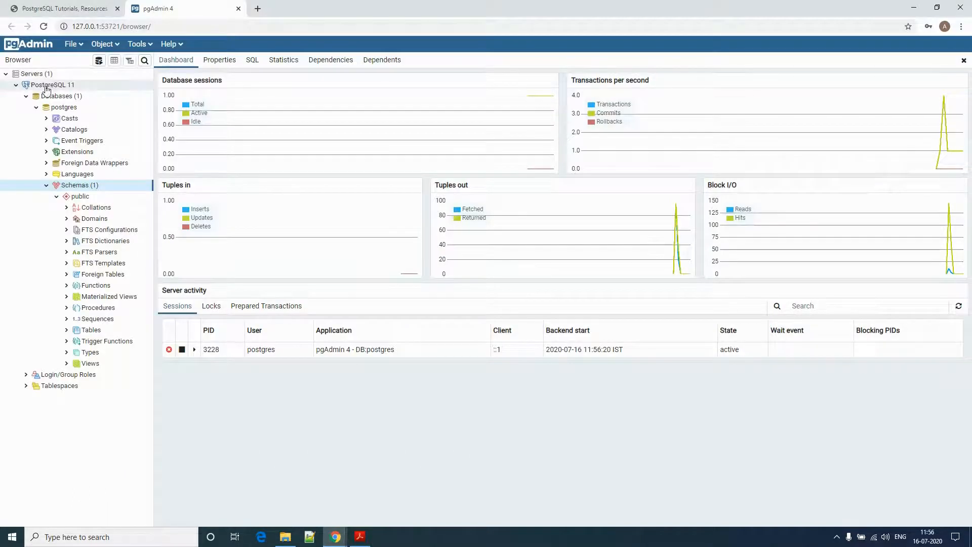
- Collapse the PostgreSQL 11 server and select the Servers group in the browser tree
{"action": "left_click", "coordinate": [16, 85]}
{"action": "left_click", "coordinate": [34, 73]}
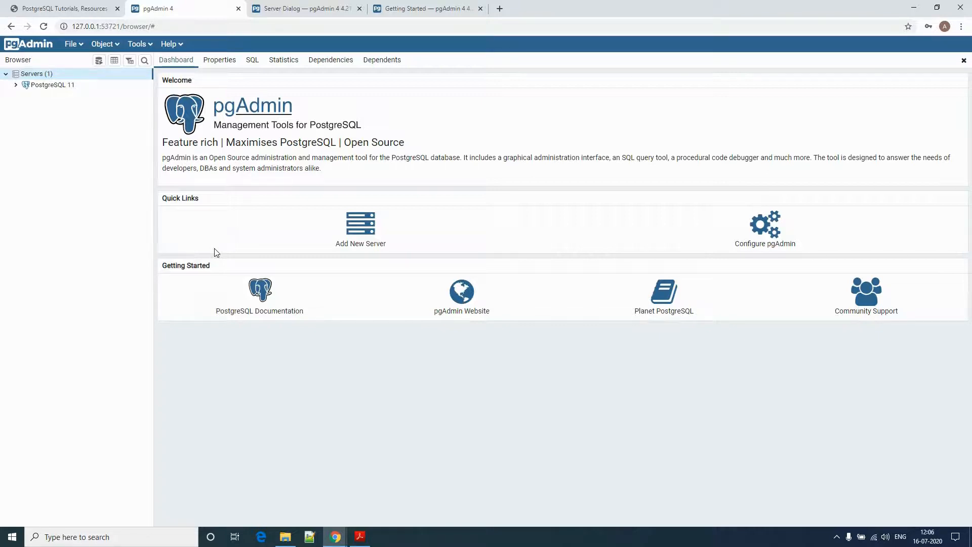
{"action": "right_click", "coordinate": [29, 76]}
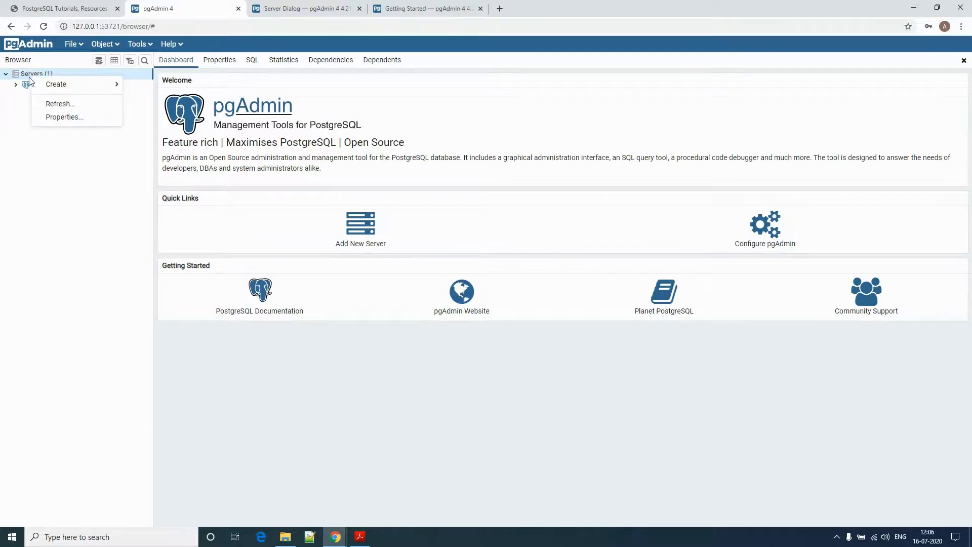
{"action": "left_click", "coordinate": [71, 44]}
{"action": "left_click", "coordinate": [72, 189]}
{"action": "left_click", "coordinate": [76, 45]}
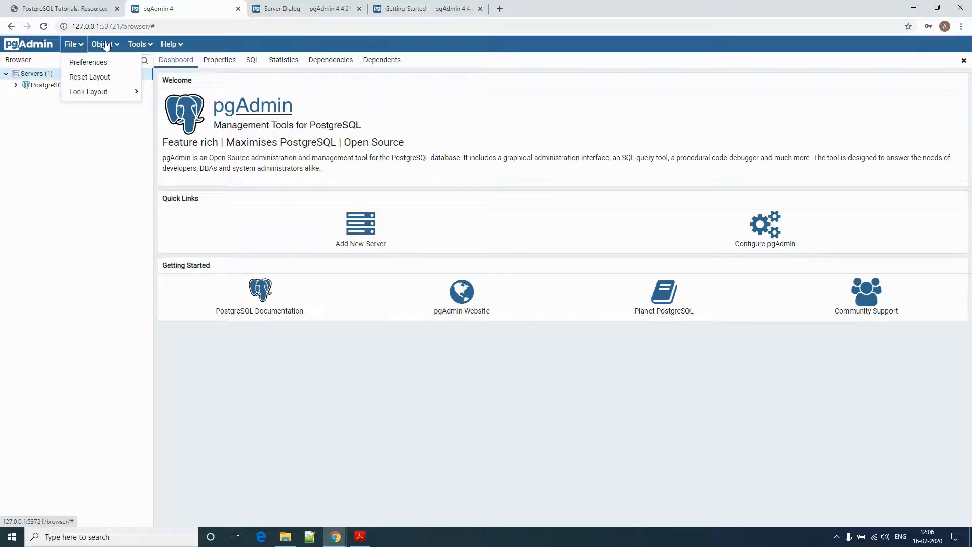
{"action": "left_click", "coordinate": [106, 44]}
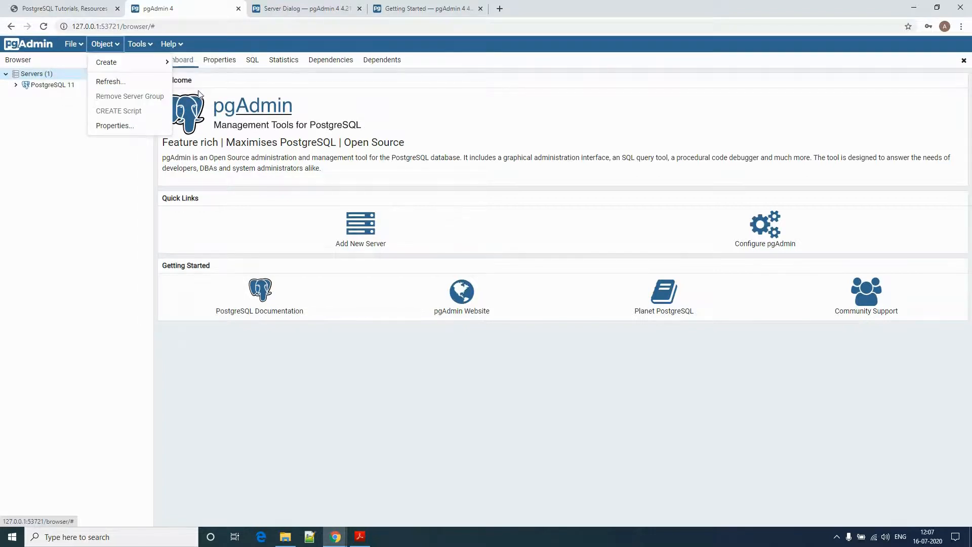
{"action": "left_click", "coordinate": [34, 172]}
- Start a new server in the Servers group, name it tutorial and set its host name to localhost
{"action": "right_click", "coordinate": [24, 76]}
{"action": "mouse_move", "coordinate": [38, 84]}
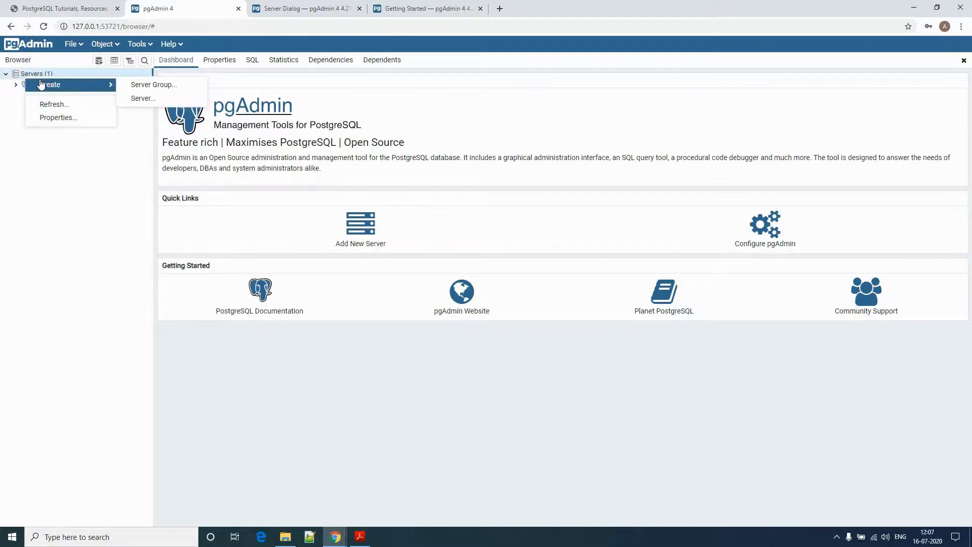
{"action": "left_click", "coordinate": [134, 99]}
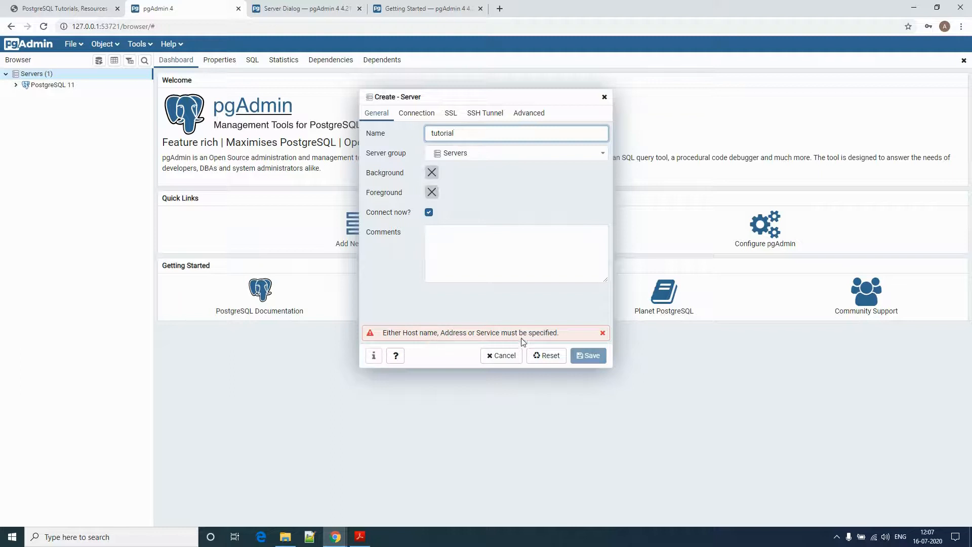
{"action": "left_click", "coordinate": [406, 121]}
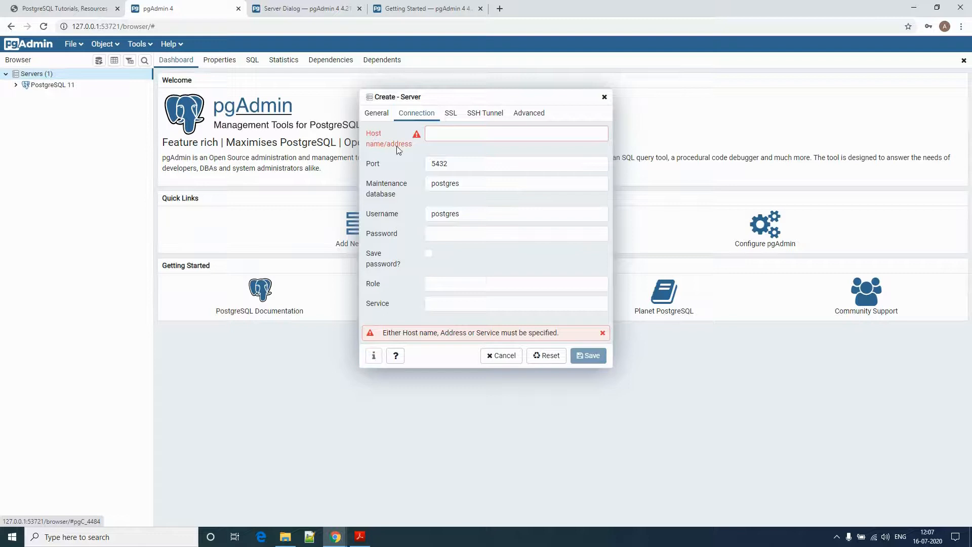
{"action": "left_click", "coordinate": [455, 132]}
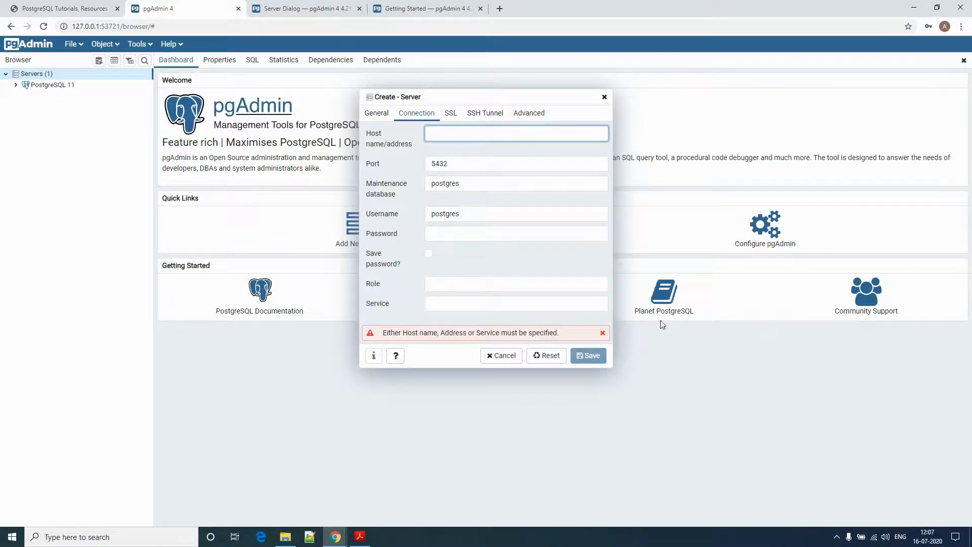
{"action": "type", "text": "calhost"}
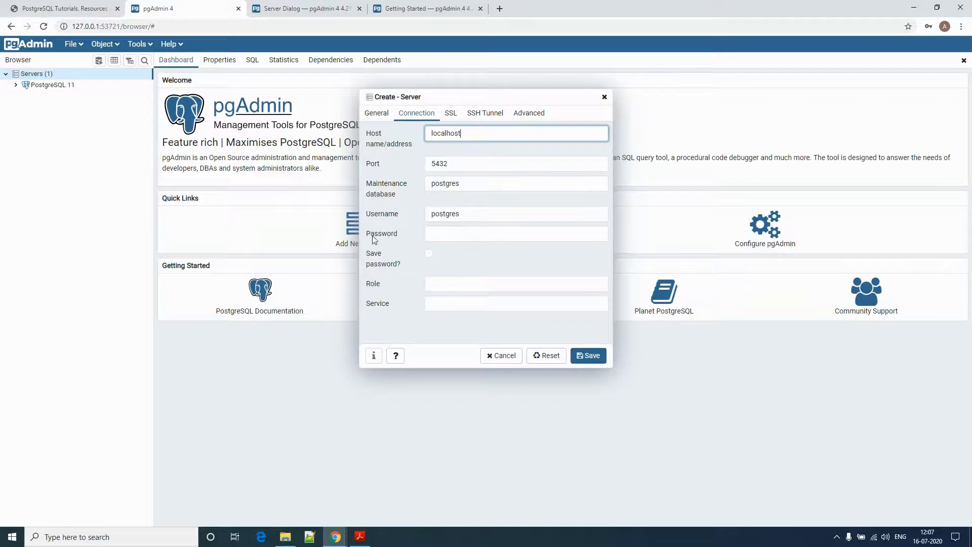
- Enter the postgres account password, save the new server and store the password in the browser
{"action": "left_click", "coordinate": [437, 233]}
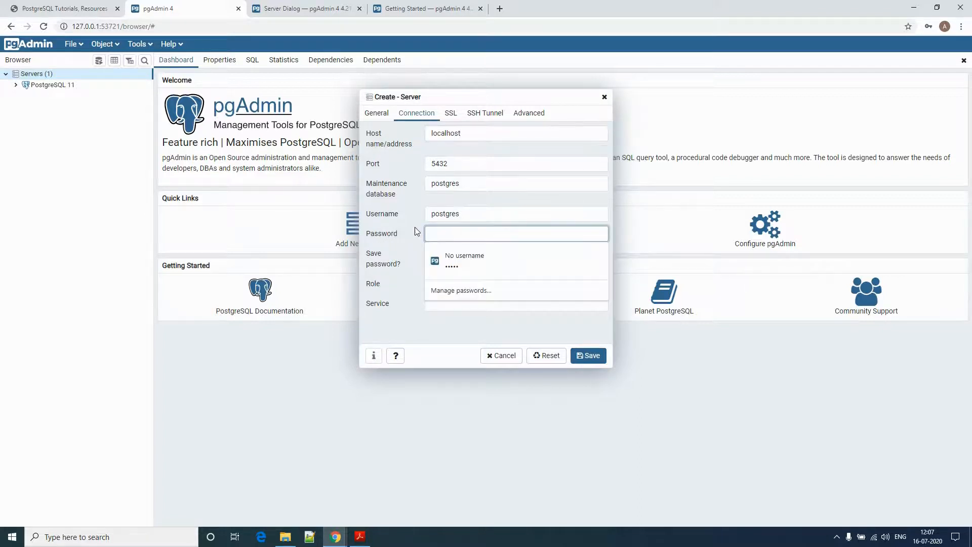
{"action": "left_click", "coordinate": [398, 230]}
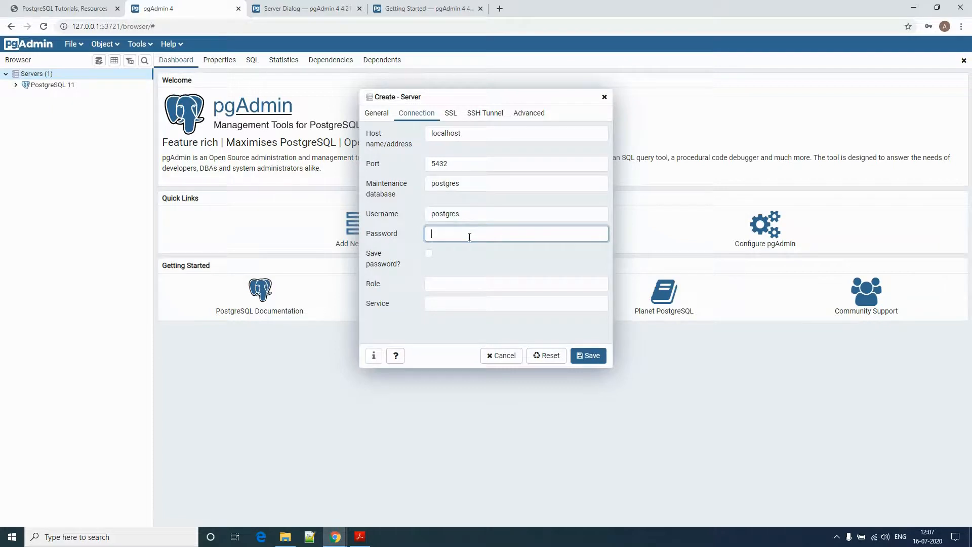
{"action": "left_click", "coordinate": [589, 355]}
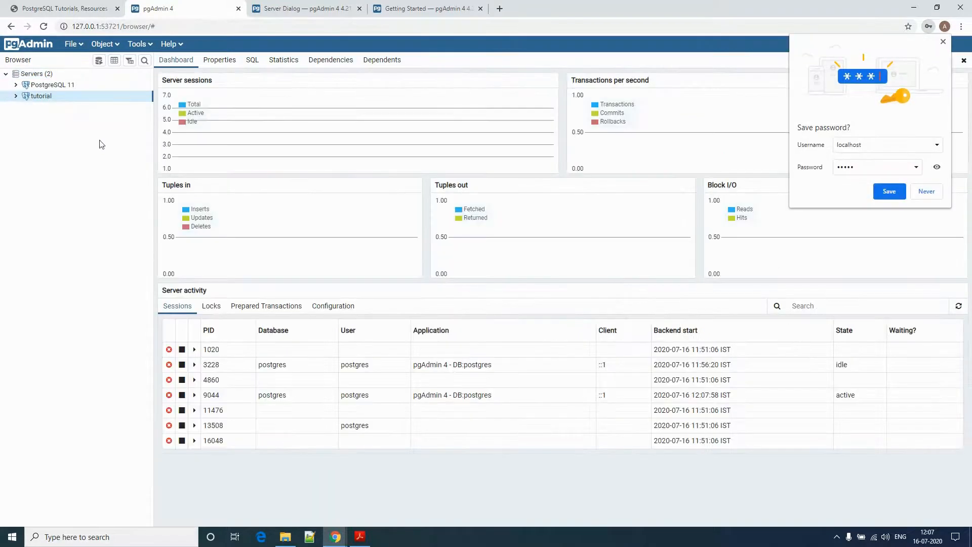
{"action": "left_click", "coordinate": [885, 192]}
- Expand the tutorial server, view the "Understanding data - 1" slide in Acrobat Reader and return to pgAdmin in Chrome
{"action": "left_click", "coordinate": [17, 97]}
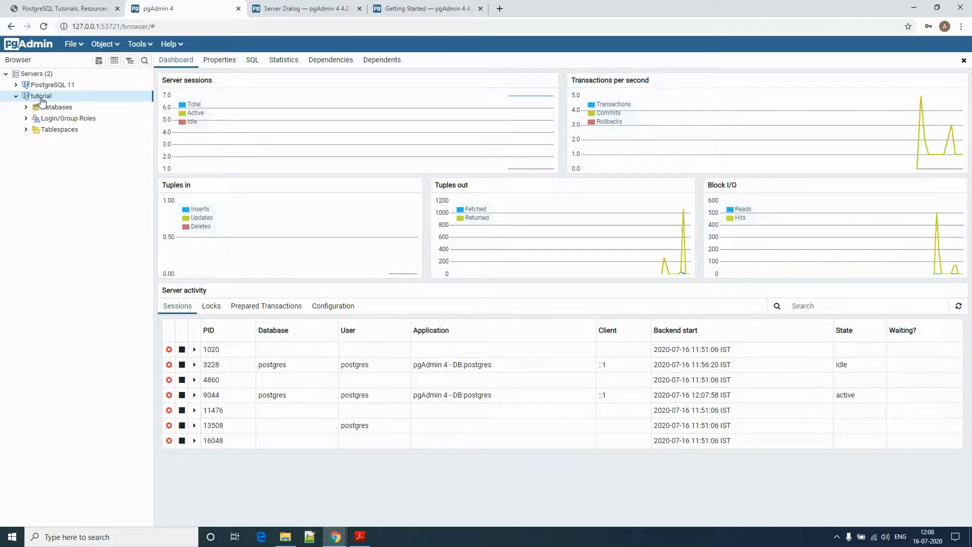
{"action": "right_click", "coordinate": [43, 98]}
{"action": "mouse_move", "coordinate": [79, 109]}
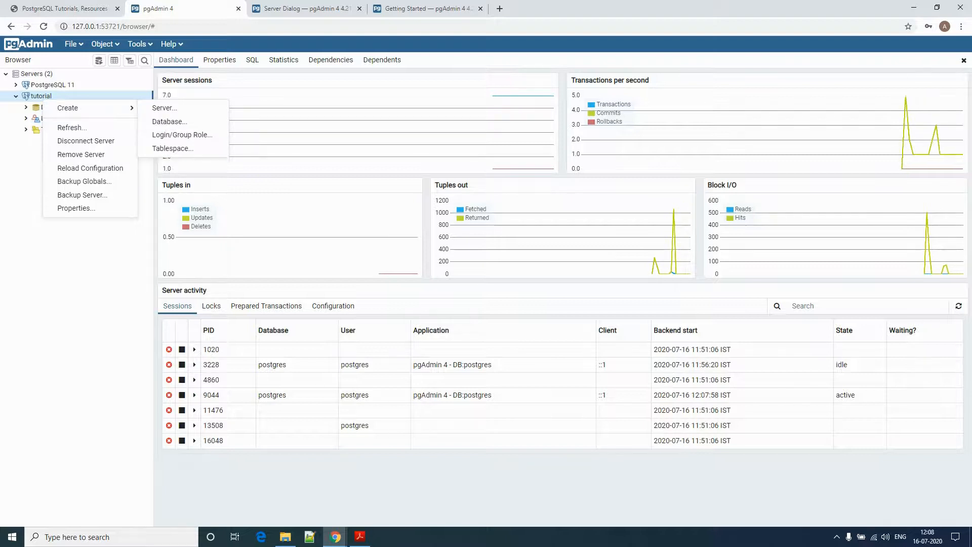
{"action": "left_click", "coordinate": [361, 537]}
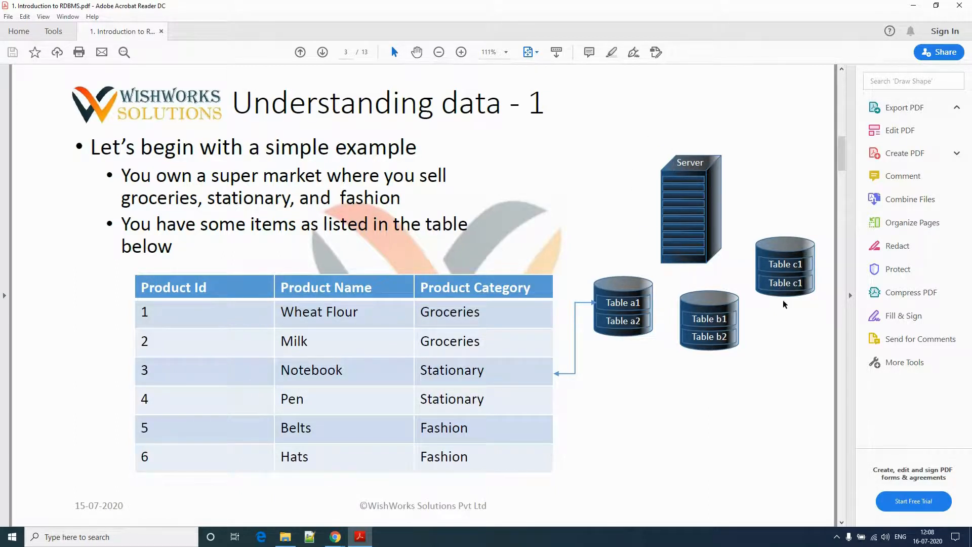
{"action": "key", "text": "alt+Tab"}
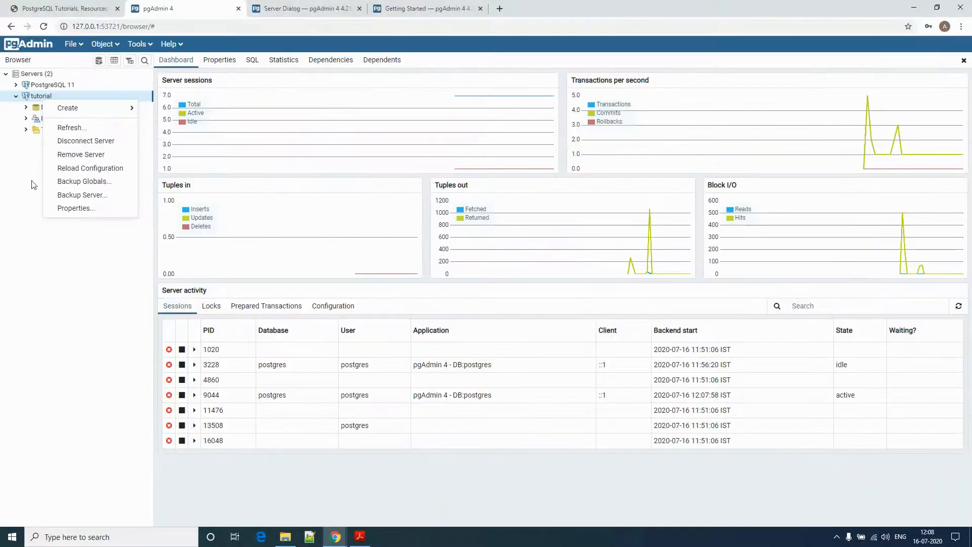
- Expand the tutorial server's databases to inspect the contents of postgres, and collapse them again
{"action": "left_click", "coordinate": [36, 108]}
{"action": "left_click", "coordinate": [26, 108]}
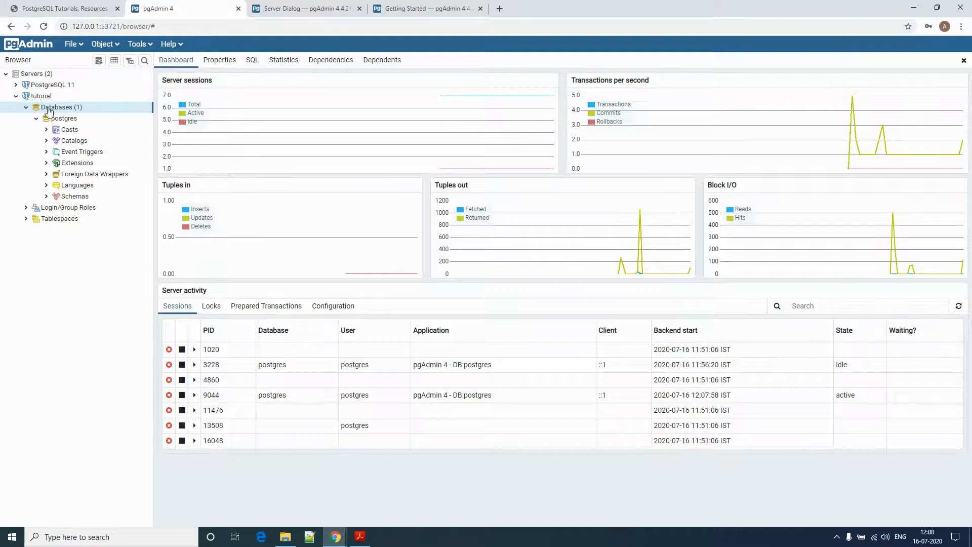
{"action": "left_click", "coordinate": [26, 107]}
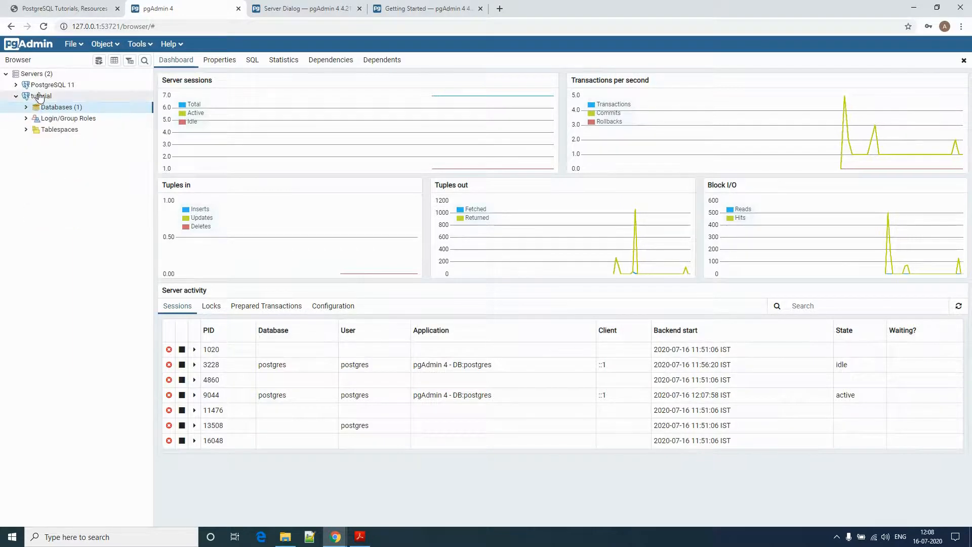
{"action": "right_click", "coordinate": [39, 96]}
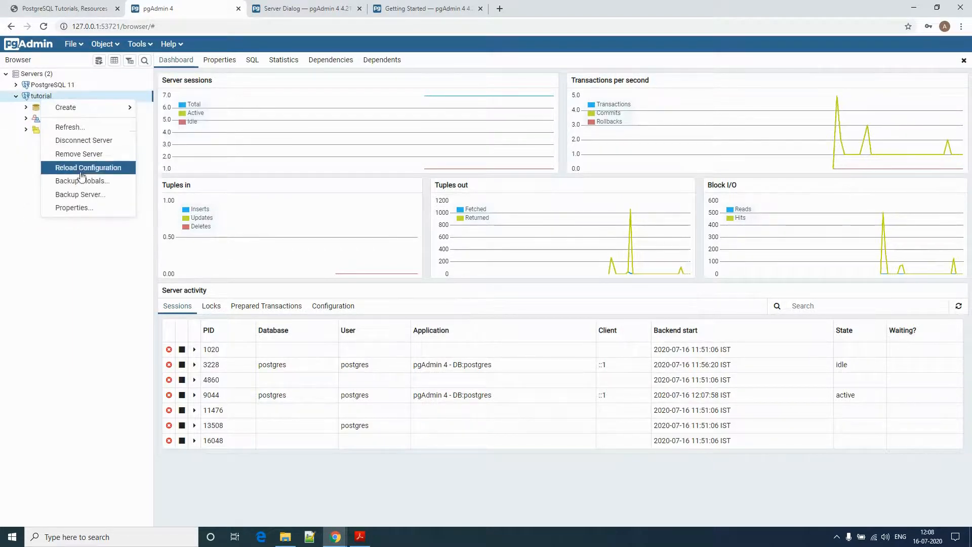
{"action": "left_click", "coordinate": [41, 99]}
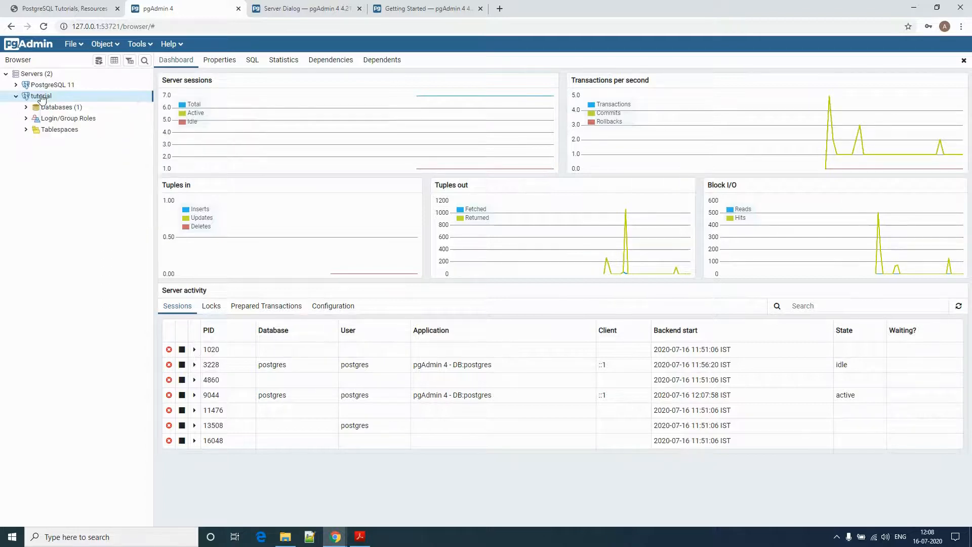
- Start a new database on the tutorial server and name it tutorial_db_1
{"action": "right_click", "coordinate": [42, 99]}
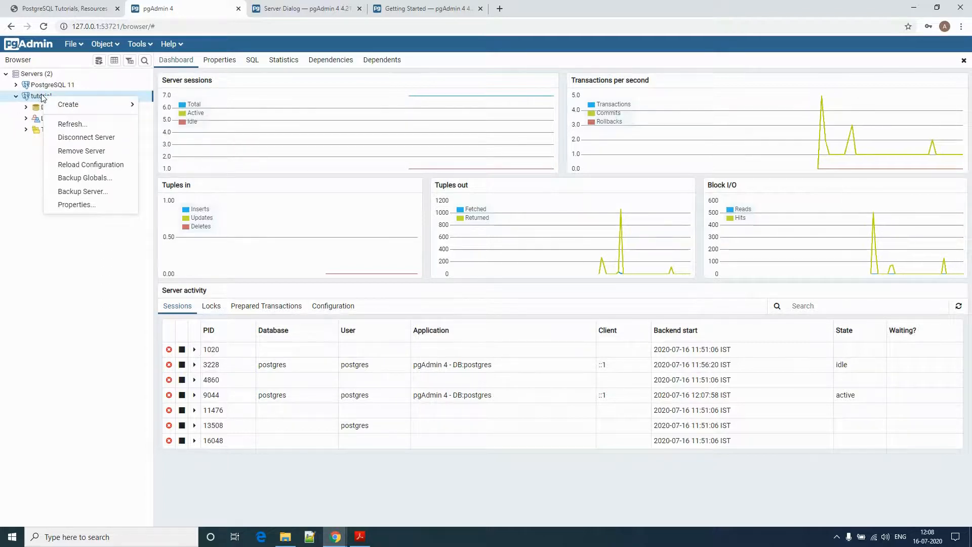
{"action": "mouse_move", "coordinate": [54, 106]}
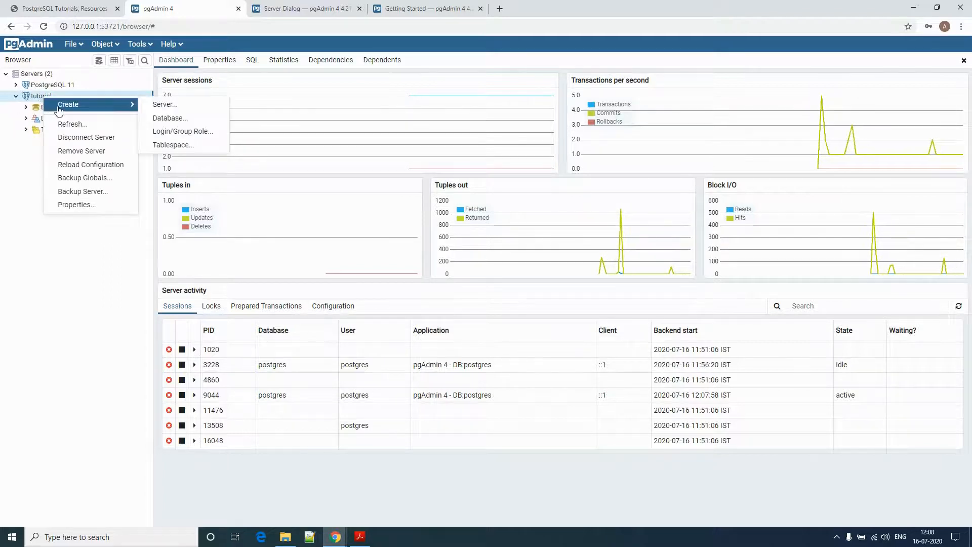
{"action": "left_click", "coordinate": [170, 118]}
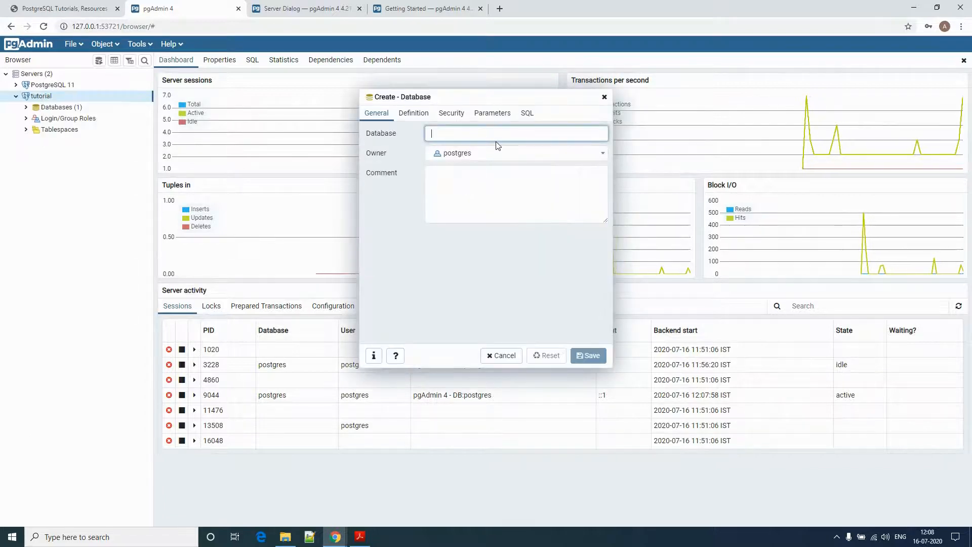
{"action": "type", "text": "tutro"}
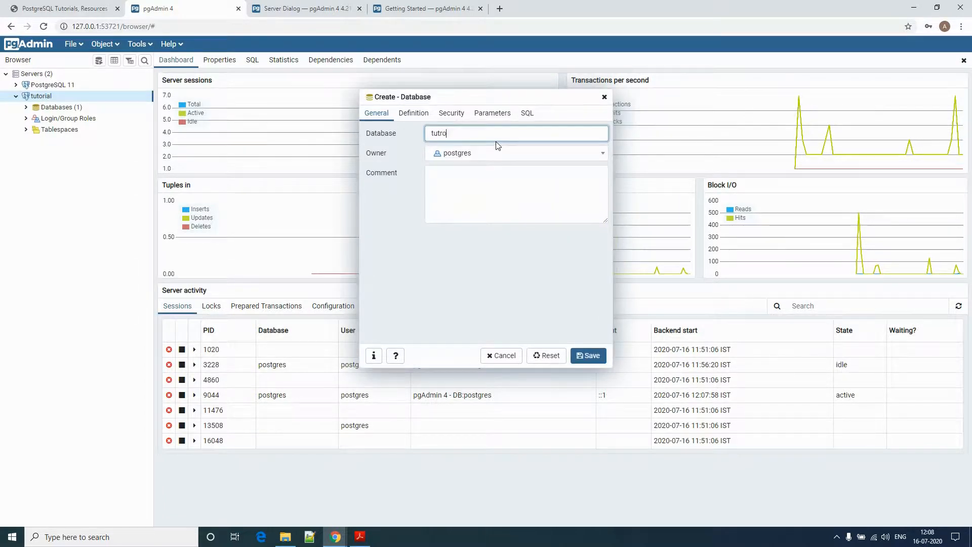
{"action": "type", "text": "orial"}
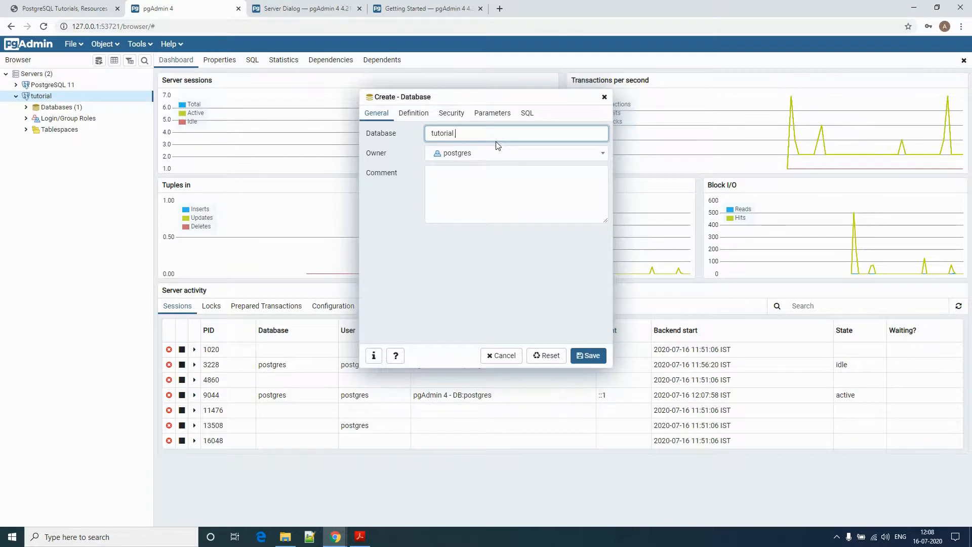
{"action": "type", "text": "_db_1"}
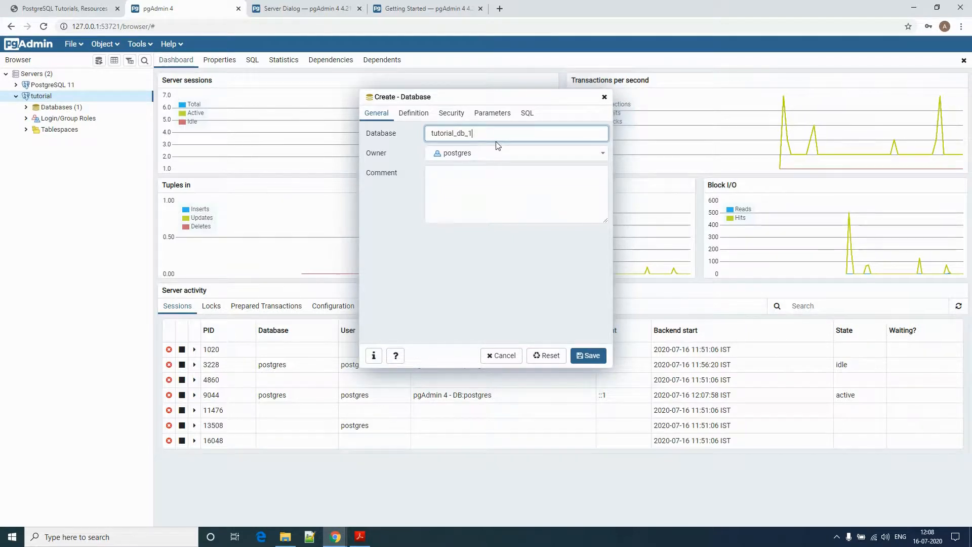
- Review the new database's definition, security, parameters and generated SQL, and return to its general settings
{"action": "left_click", "coordinate": [417, 119]}
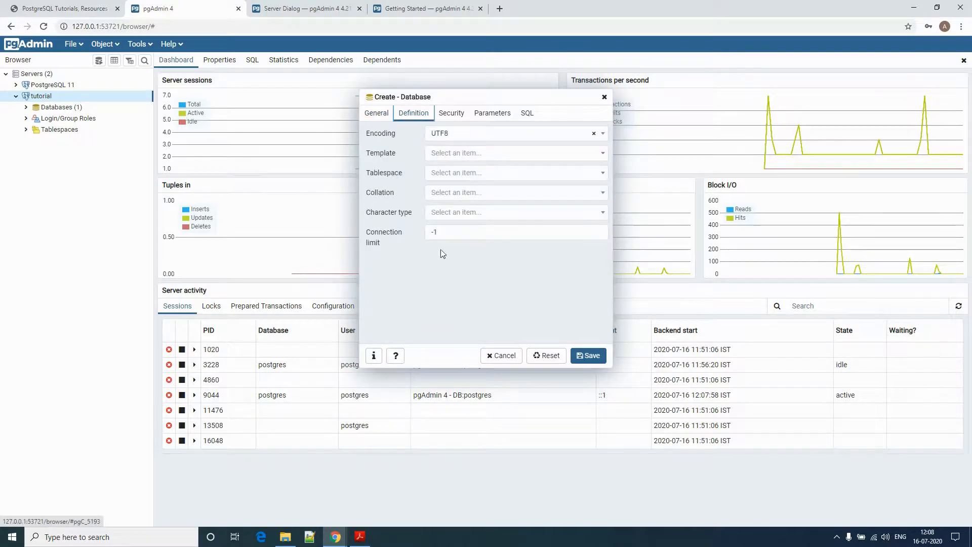
{"action": "left_click", "coordinate": [461, 118]}
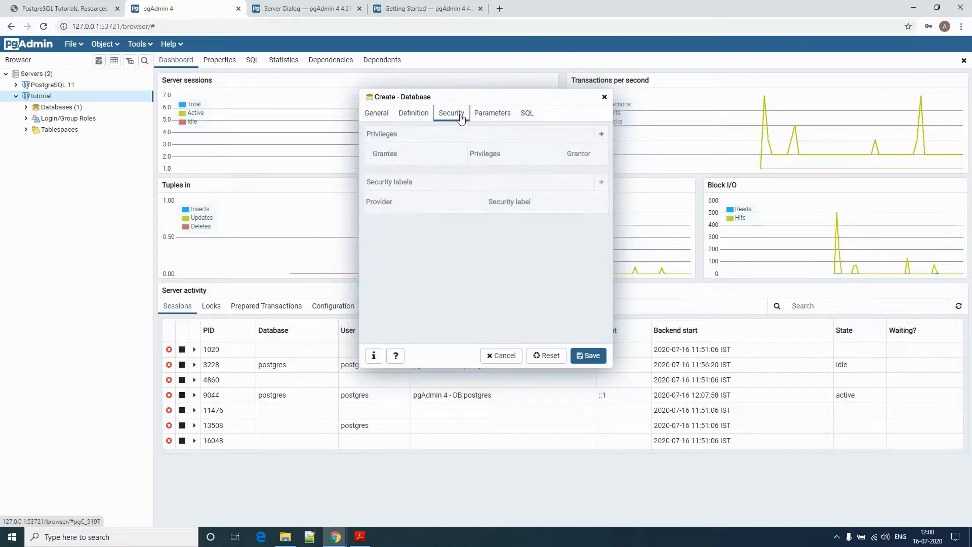
{"action": "left_click", "coordinate": [490, 120]}
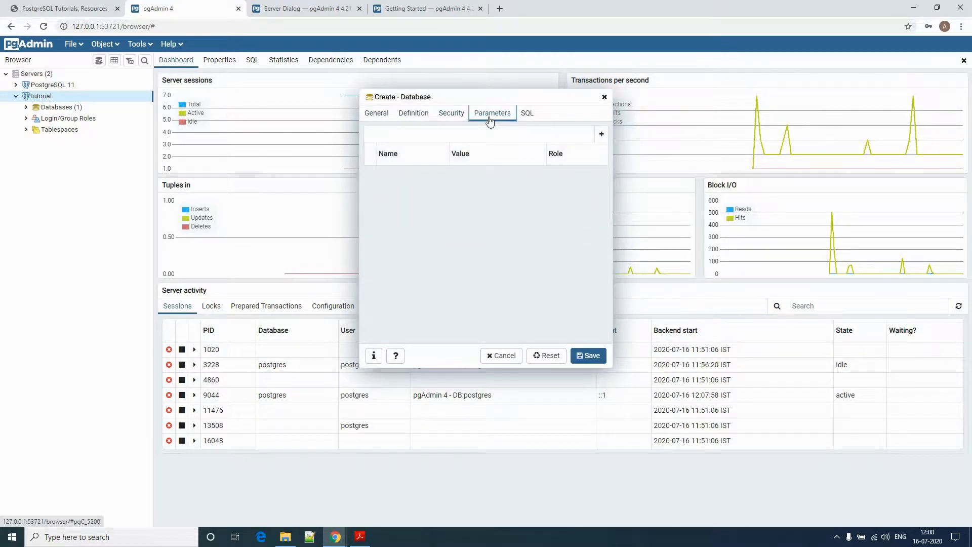
{"action": "left_click", "coordinate": [529, 116]}
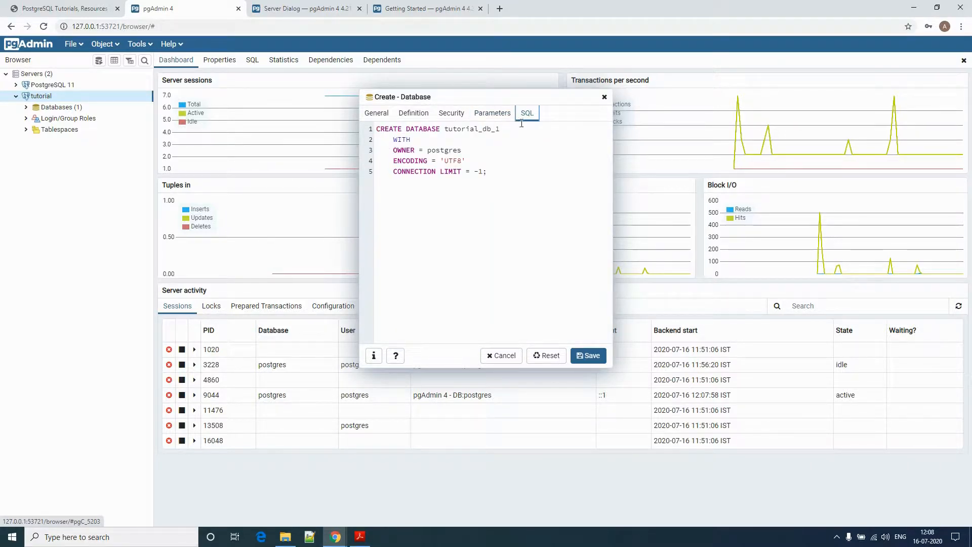
{"action": "left_click", "coordinate": [368, 113]}
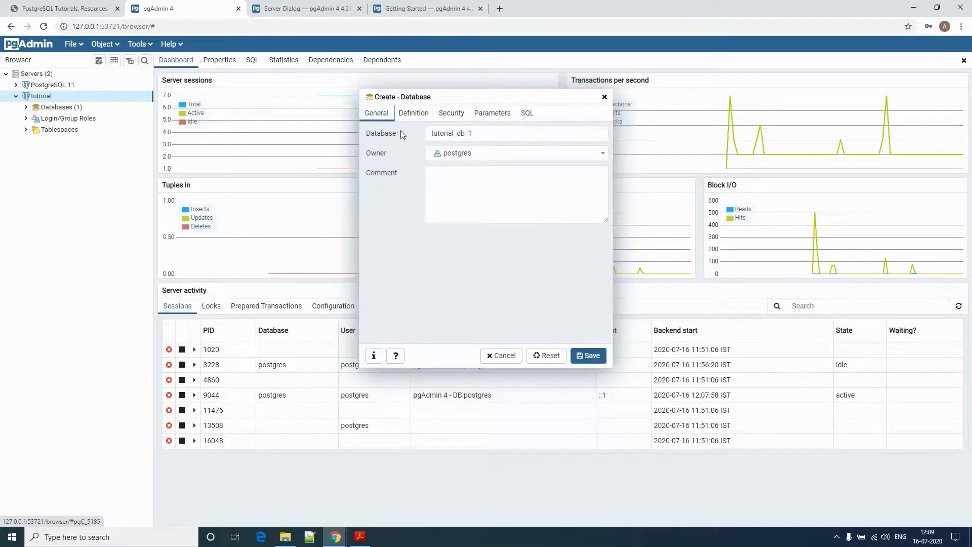
- Examine the tutorial_db_1 name and the generated SQL's CREATE DATABASE statement, including its owner, encoding and connection limit
{"action": "left_click", "coordinate": [437, 133]}
{"action": "double_click", "coordinate": [458, 133]}
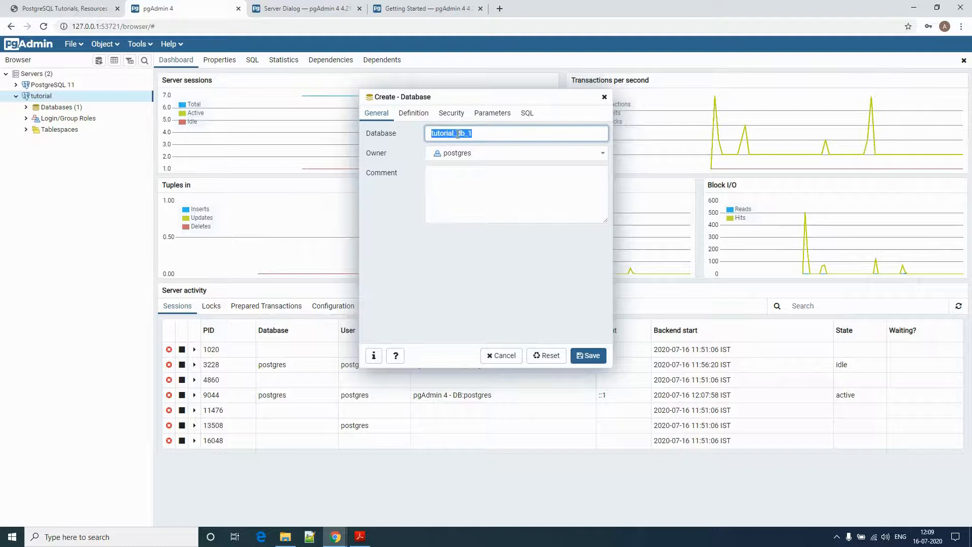
{"action": "left_click", "coordinate": [527, 113]}
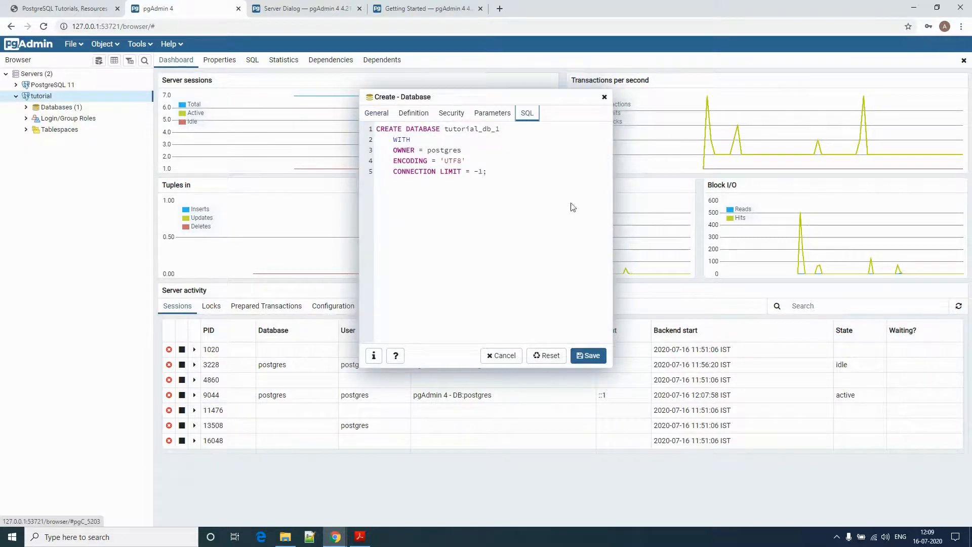
{"action": "double_click", "coordinate": [385, 130]}
{"action": "double_click", "coordinate": [414, 131]}
{"action": "double_click", "coordinate": [479, 133]}
{"action": "double_click", "coordinate": [410, 149]}
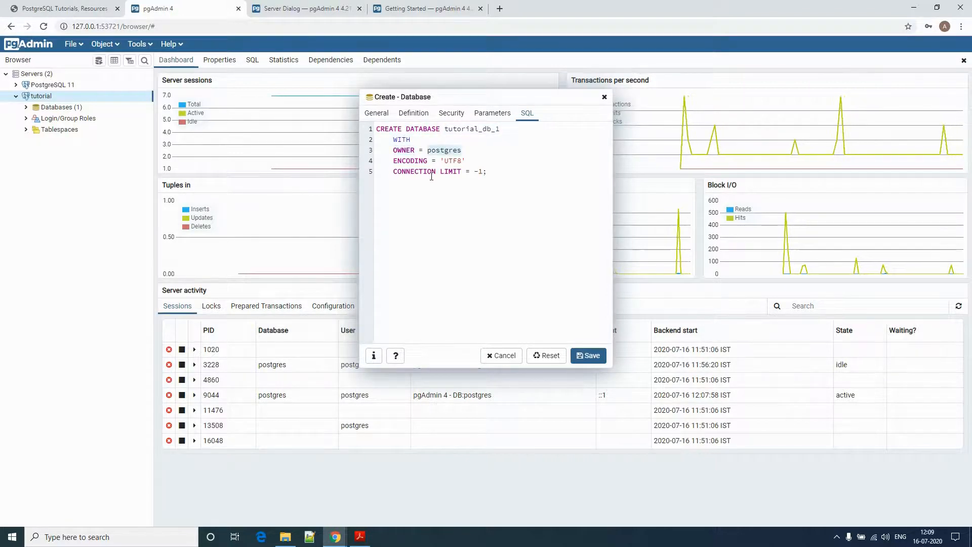
{"action": "double_click", "coordinate": [421, 159]}
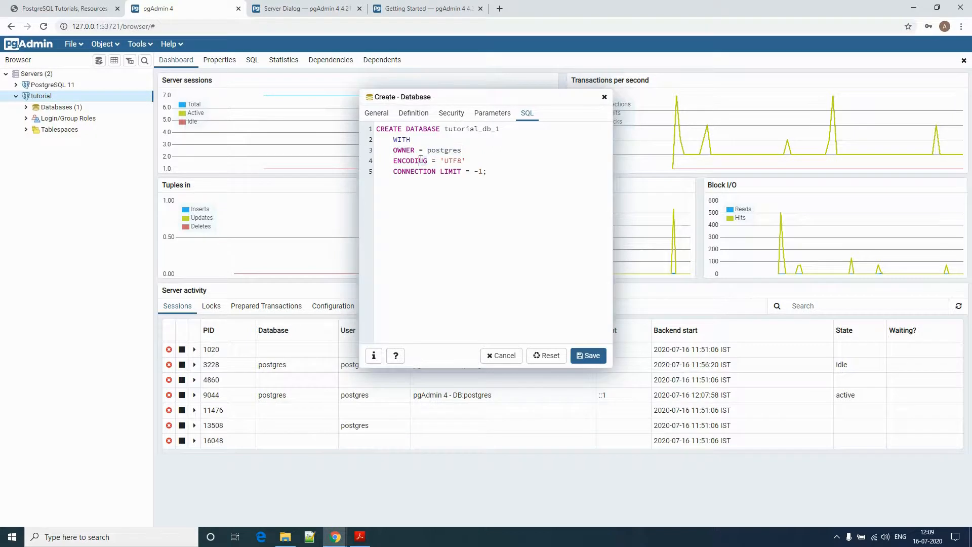
{"action": "double_click", "coordinate": [415, 171]}
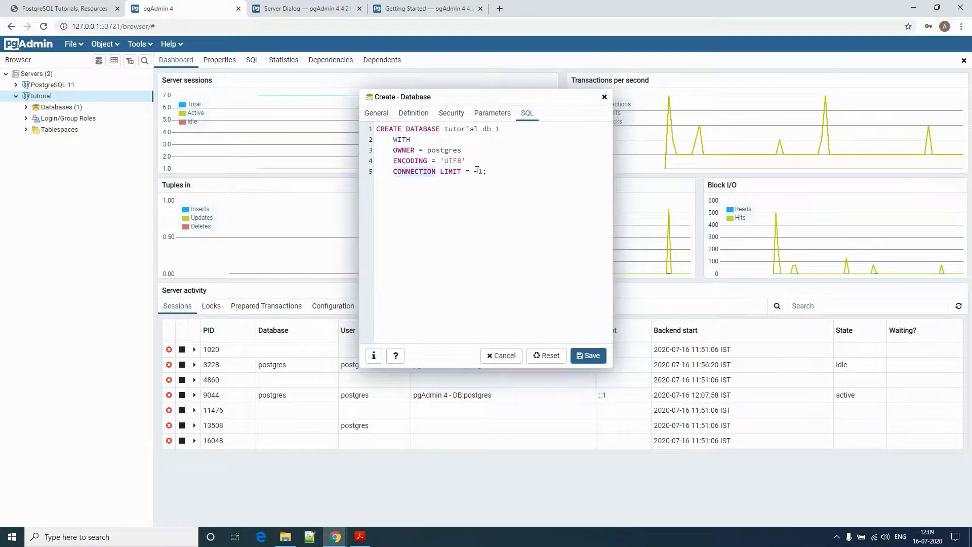
- Save the new tutorial_db_1 database and expand its Schemas down to the objects of the public schema
{"action": "left_click", "coordinate": [588, 356]}
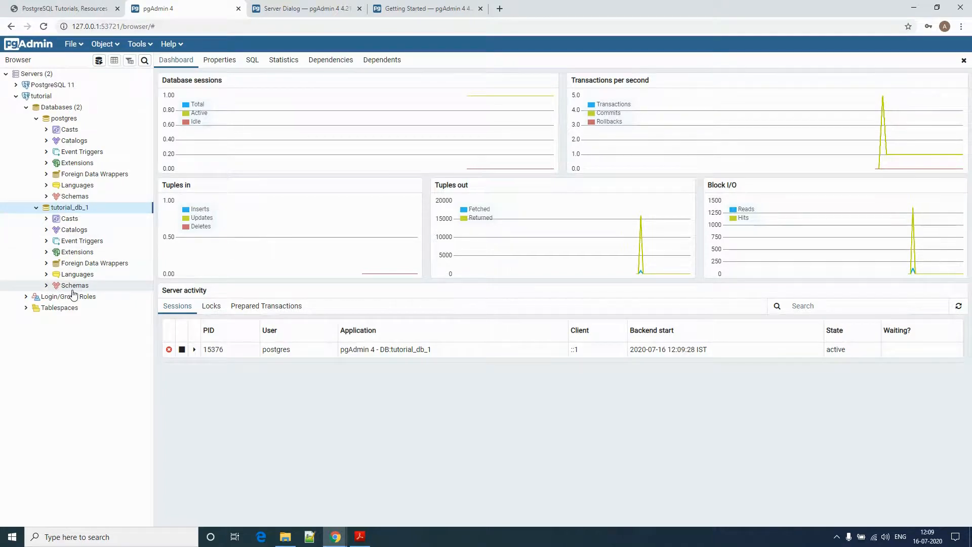
{"action": "left_click", "coordinate": [46, 286]}
{"action": "left_click", "coordinate": [57, 298]}
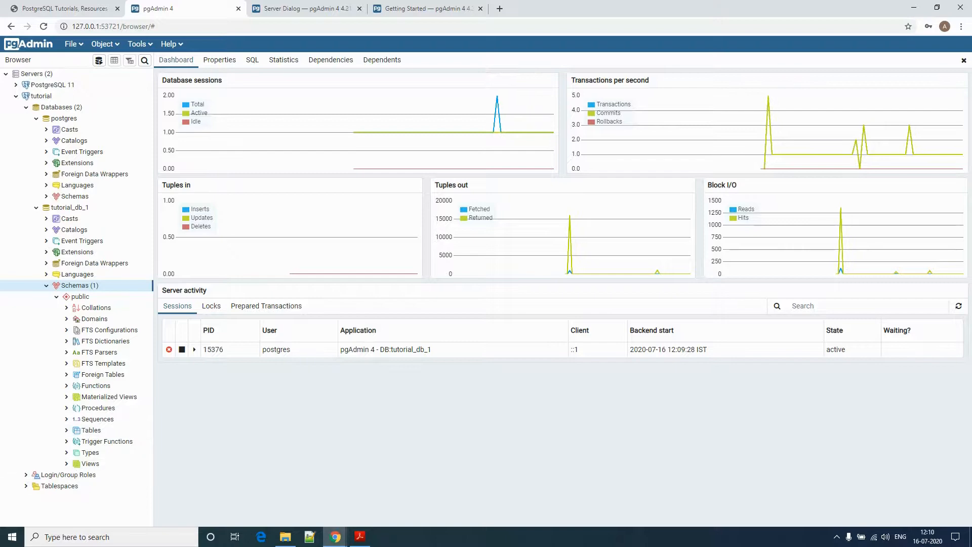
- Switch to Acrobat Reader to view the "Understanding data - 2" slide, and return to pgAdmin in Chrome
{"action": "left_click", "coordinate": [355, 540]}
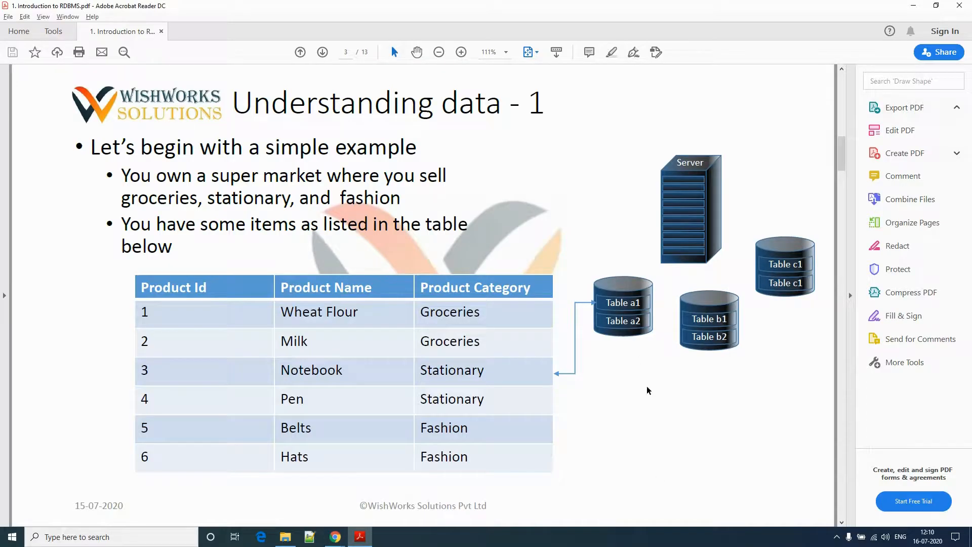
{"action": "scroll", "coordinate": [653, 397], "scroll_direction": "down", "scroll_amount": 2}
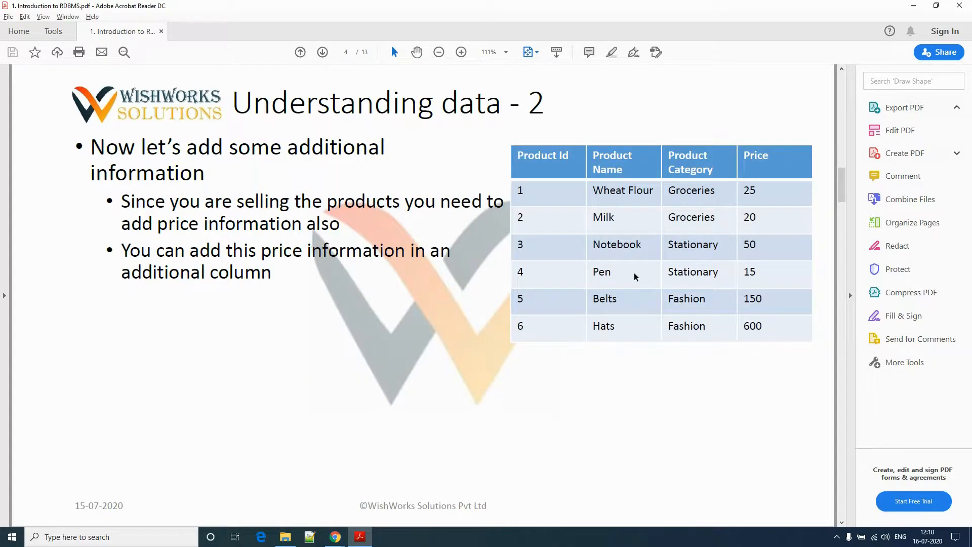
{"action": "left_click", "coordinate": [334, 538]}
{"action": "left_click", "coordinate": [336, 498]}
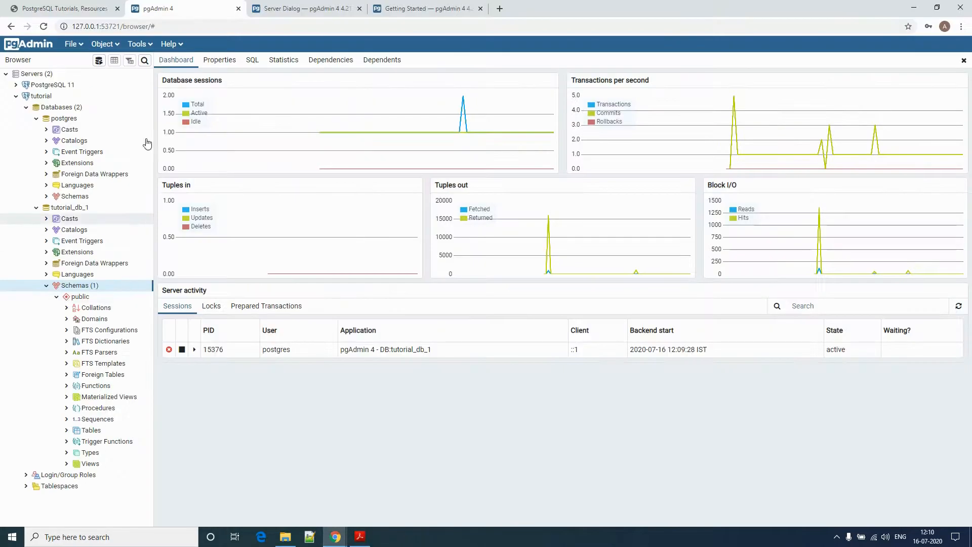
- Start a new table in the public schema of tutorial_db_1 and name it products
{"action": "left_click", "coordinate": [67, 432]}
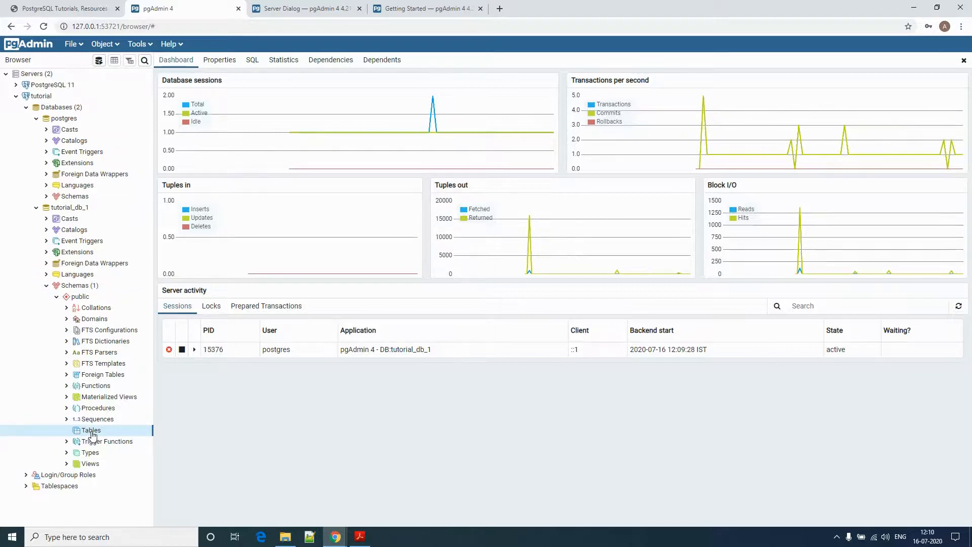
{"action": "right_click", "coordinate": [92, 434]}
{"action": "mouse_move", "coordinate": [167, 442]}
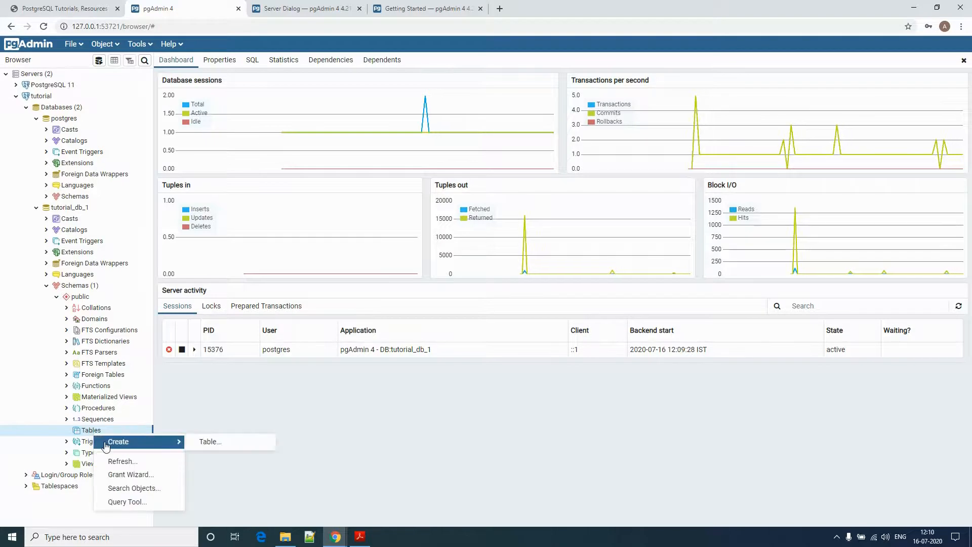
{"action": "left_click", "coordinate": [205, 443]}
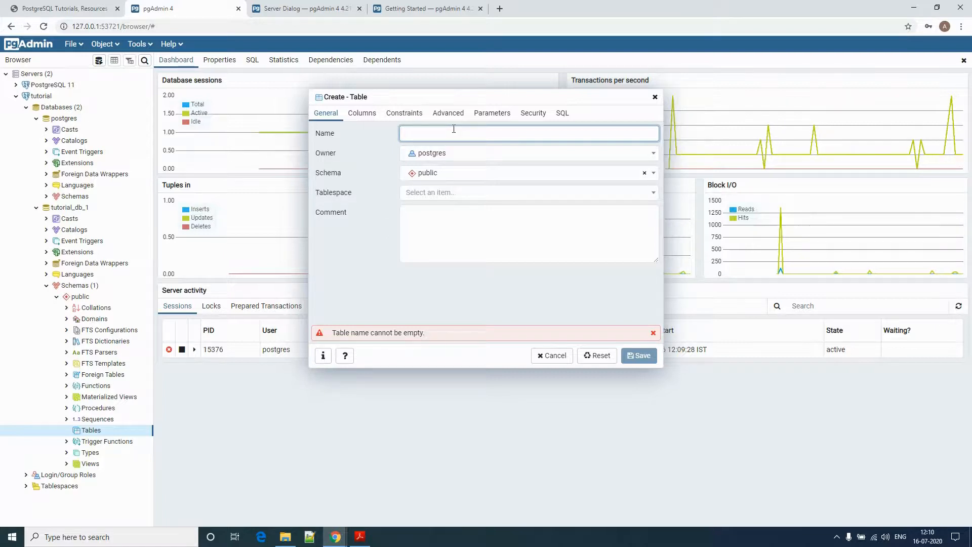
{"action": "type", "text": "ducts"}
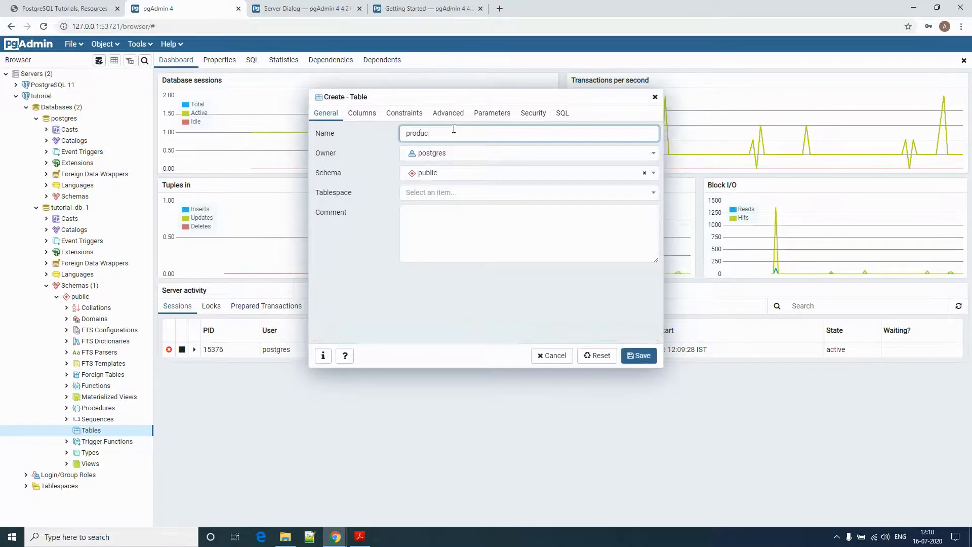
- Add a first, still empty column to the products table's column definitions
{"action": "left_click", "coordinate": [362, 114]}
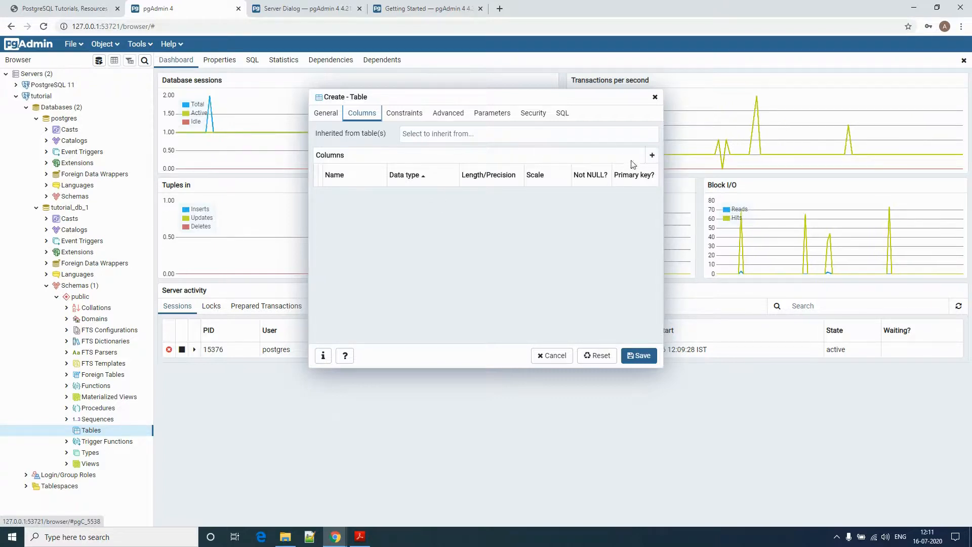
{"action": "left_click", "coordinate": [652, 155]}
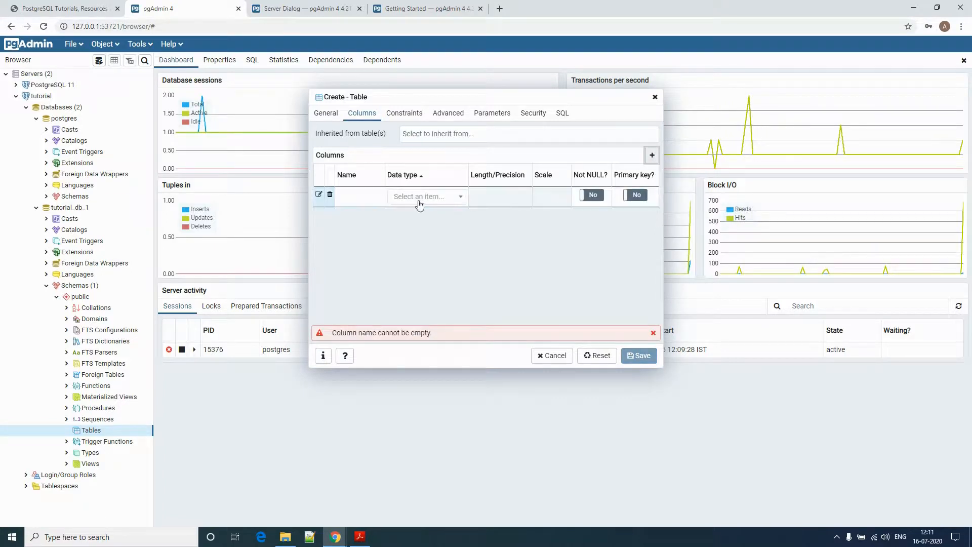
{"action": "left_click", "coordinate": [351, 197]}
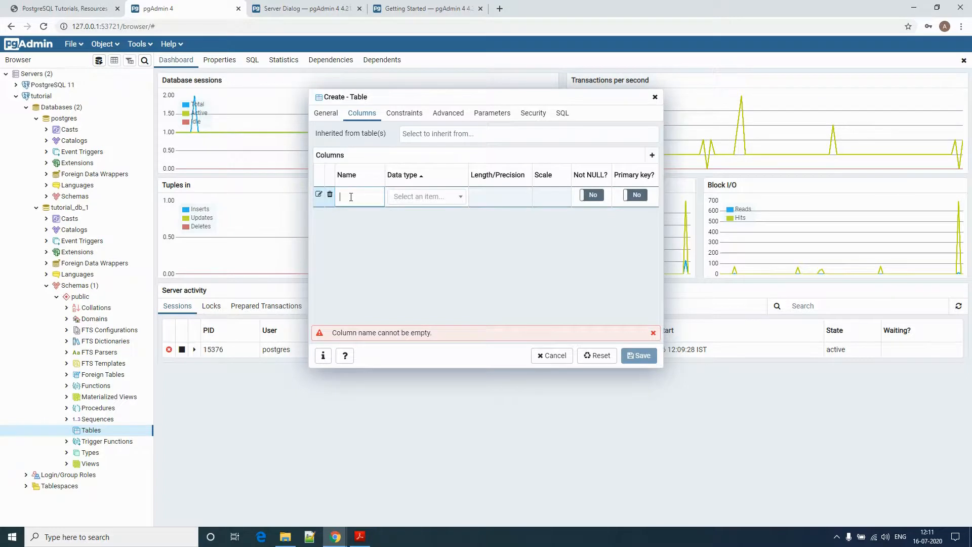
- Switch to Acrobat Reader and copy the product table's headings from Product Id to Price on the "Understanding data - 2" slide
{"action": "left_click", "coordinate": [336, 536]}
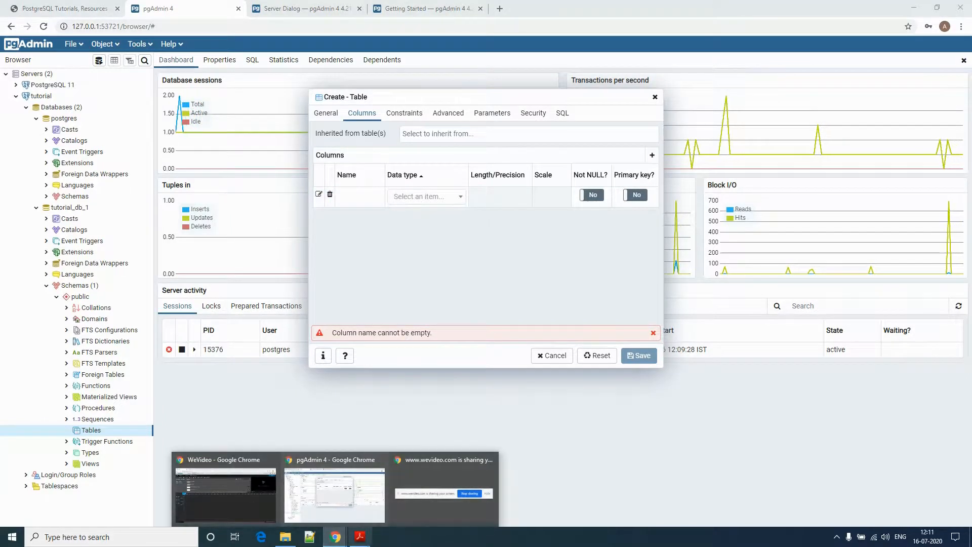
{"action": "left_click", "coordinate": [360, 537]}
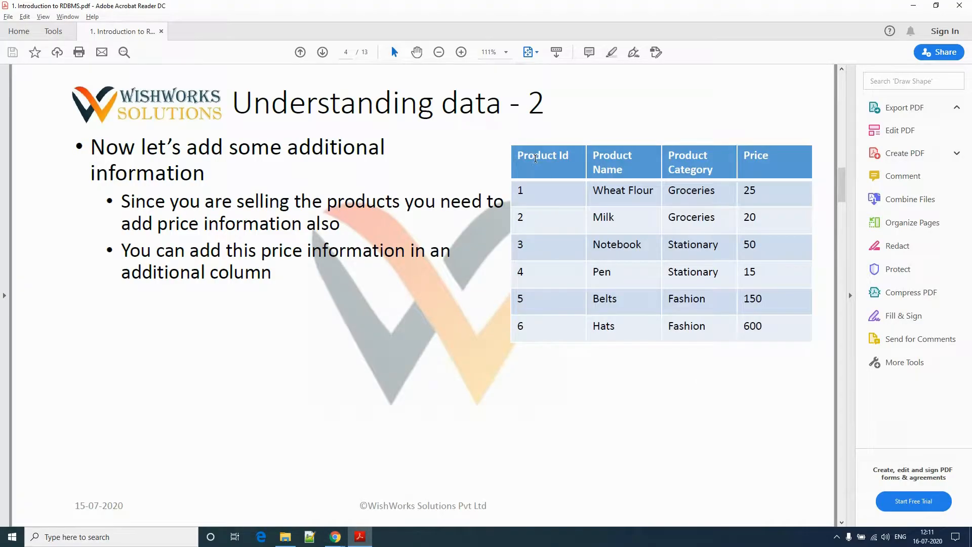
{"action": "left_click_drag", "start_coordinate": [525, 156], "coordinate": [731, 162]}
{"action": "left_click", "coordinate": [522, 159]}
{"action": "left_click_drag", "start_coordinate": [522, 159], "coordinate": [773, 162]}
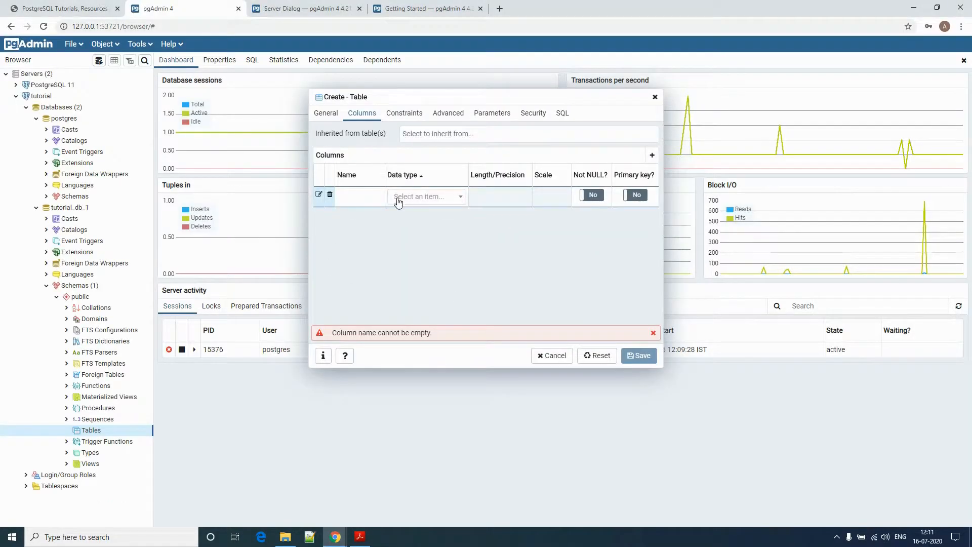
- Back in pgAdmin, paste the copied headings as the first column's name and edit them down to product_id
{"action": "left_click", "coordinate": [350, 196]}
{"action": "key", "text": "ctrl+v"}
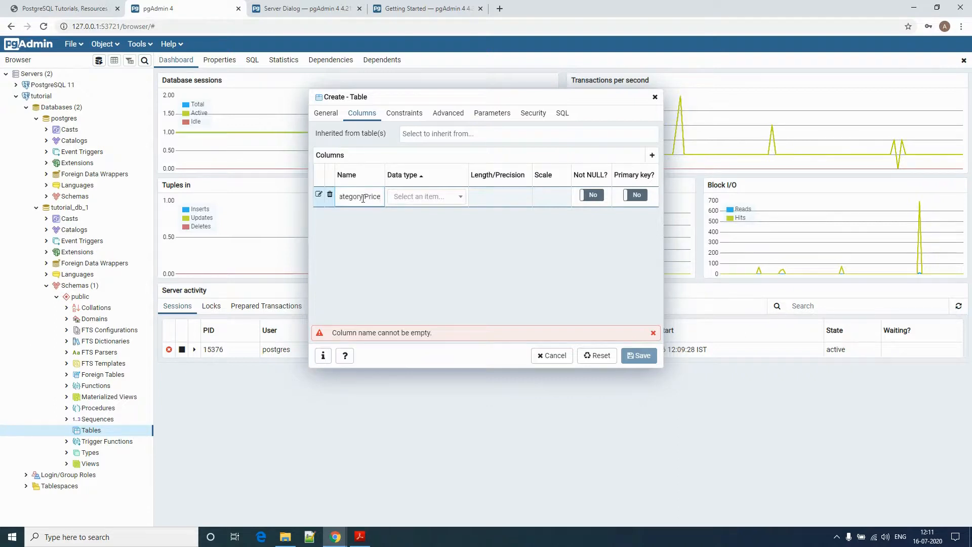
{"action": "key", "text": "Left"}
{"action": "key", "text": "Left"}
{"action": "key", "text": "ctrl+shift+Left"}
{"action": "key", "text": "ctrl+shift+Left"}
{"action": "key", "text": "ctrl+shift+Left"}
{"action": "key", "text": "ctrl+shift+Left"}
{"action": "key", "text": "ctrl+shift+Left"}
{"action": "key", "text": "ctrl+shift+Left"}
{"action": "key", "text": "ctrl+shift+Right"}
{"action": "key", "text": "ctrl+shift+Right"}
{"action": "key", "text": "BackSpace"}
{"action": "key", "text": "BackSpace"}
{"action": "key", "text": "shift+Left"}
{"action": "type", "text": "_"}
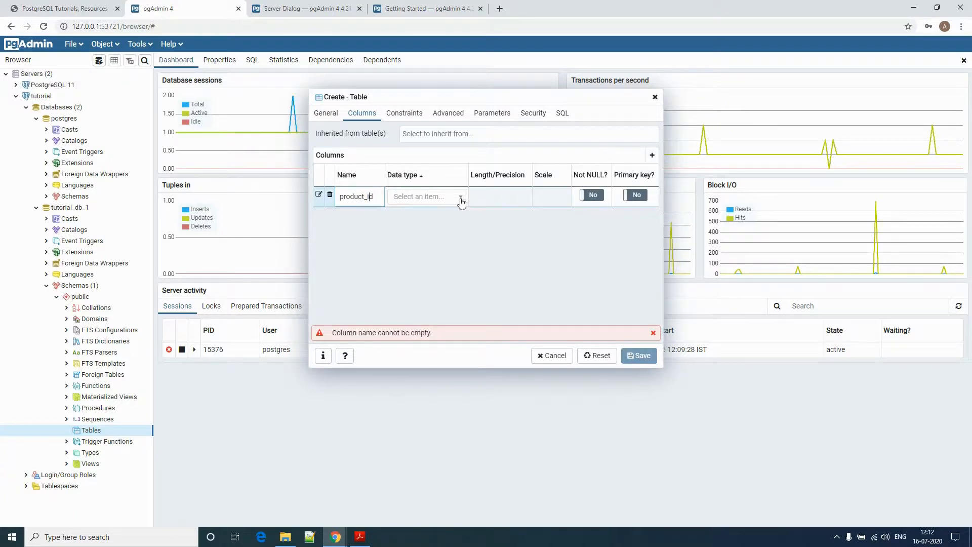
- Set the product_id column's data type to integer and make it Not NULL and the primary key
{"action": "left_click", "coordinate": [443, 203]}
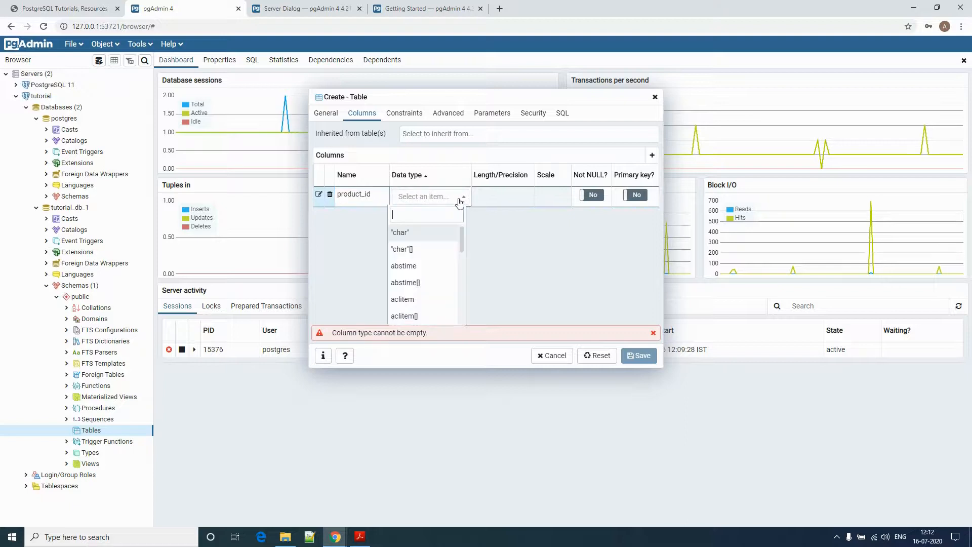
{"action": "scroll", "coordinate": [432, 289], "scroll_direction": "down", "scroll_amount": 8}
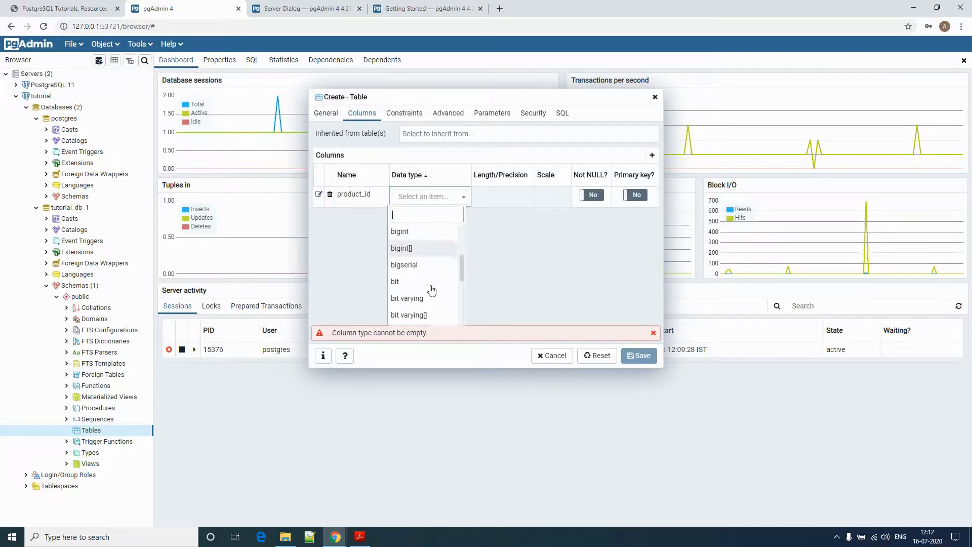
{"action": "scroll", "coordinate": [431, 290], "scroll_direction": "down", "scroll_amount": 5}
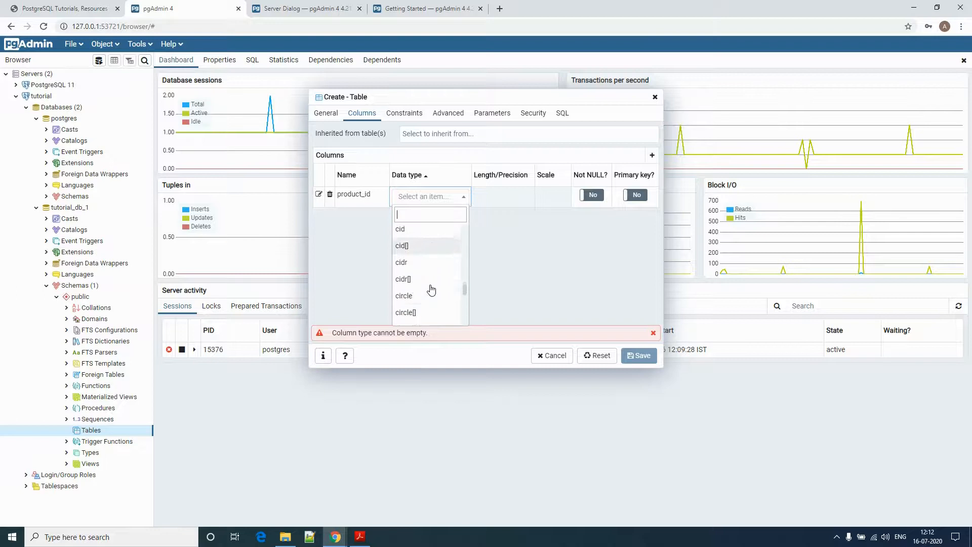
{"action": "scroll", "coordinate": [429, 288], "scroll_direction": "down", "scroll_amount": 3}
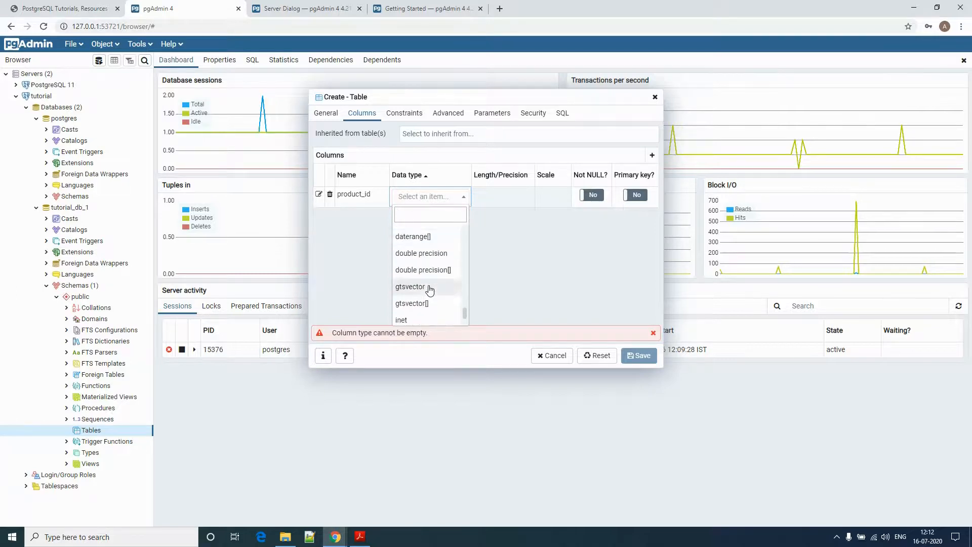
{"action": "scroll", "coordinate": [428, 297], "scroll_direction": "down", "scroll_amount": 2}
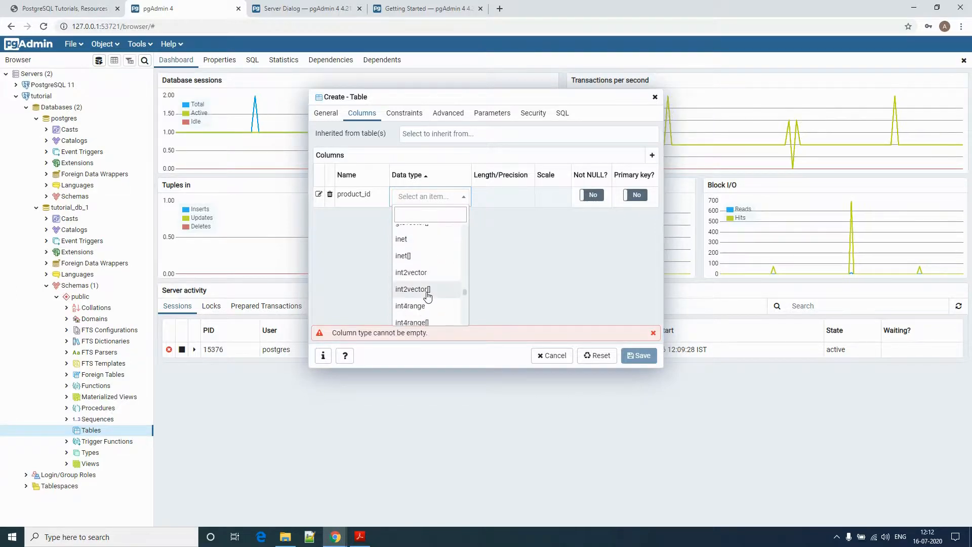
{"action": "scroll", "coordinate": [428, 294], "scroll_direction": "down", "scroll_amount": 2}
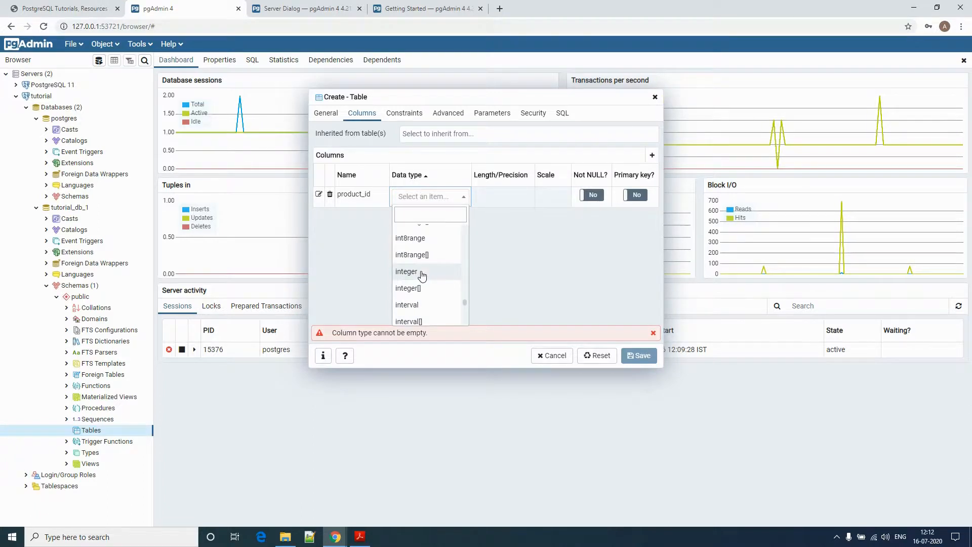
{"action": "left_click", "coordinate": [421, 274]}
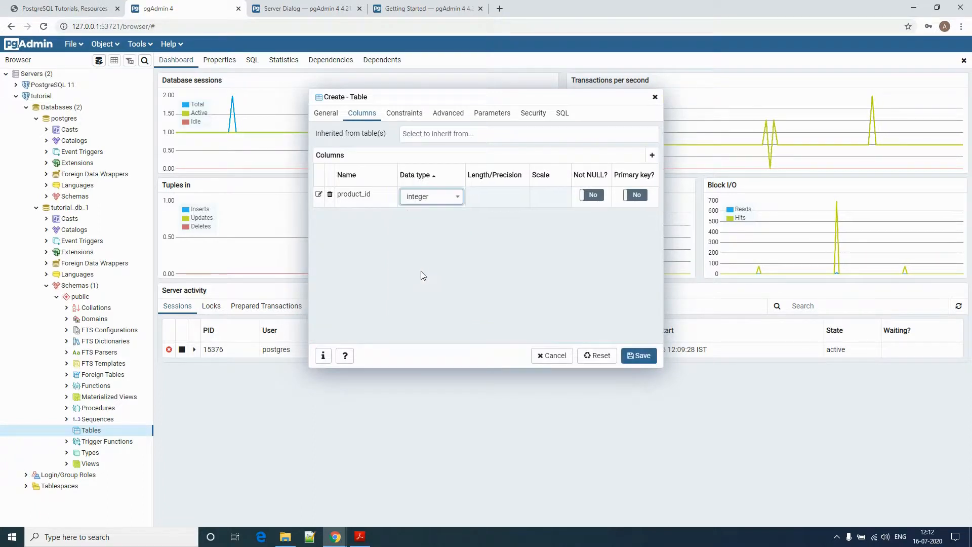
{"action": "left_click", "coordinate": [599, 201]}
{"action": "left_click", "coordinate": [636, 196]}
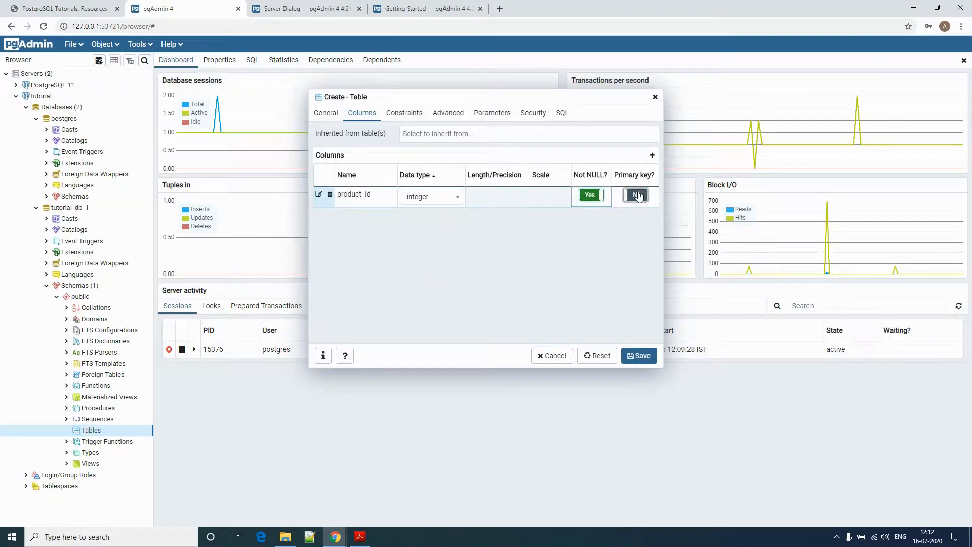
- Add a second column to the table, paste the copied headings as its name and edit them down to product_name
{"action": "left_click", "coordinate": [652, 155]}
{"action": "left_click", "coordinate": [361, 217]}
{"action": "type", "text": "Category Price"}
{"action": "key", "text": "ctrl+shift+Left"}
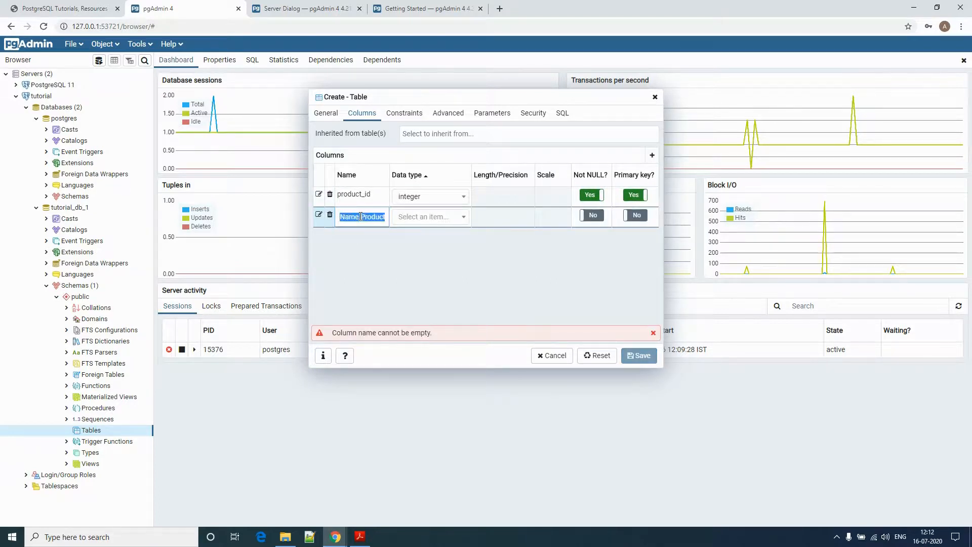
{"action": "type", "text": "Product Name"}
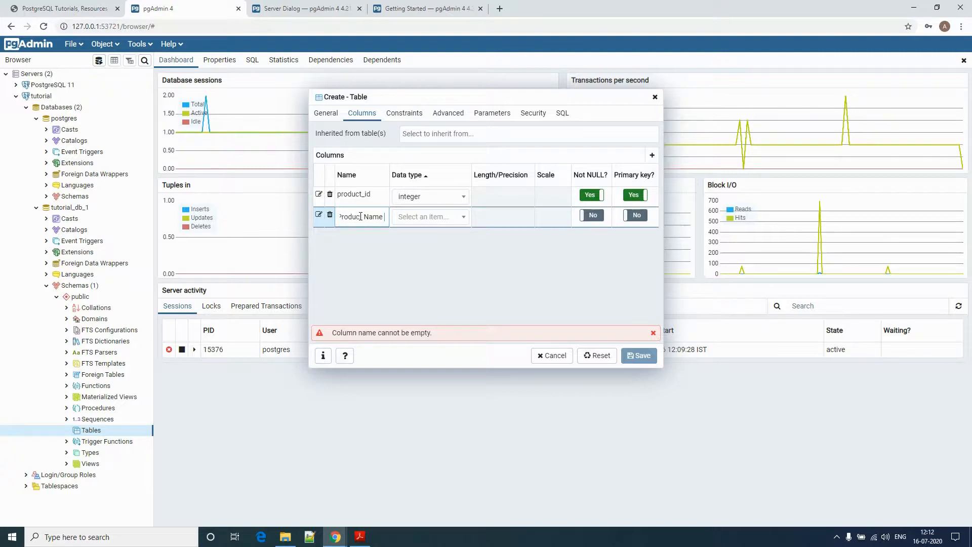
{"action": "key", "text": "ctrl+Left"}
{"action": "key", "text": "shift+Right"}
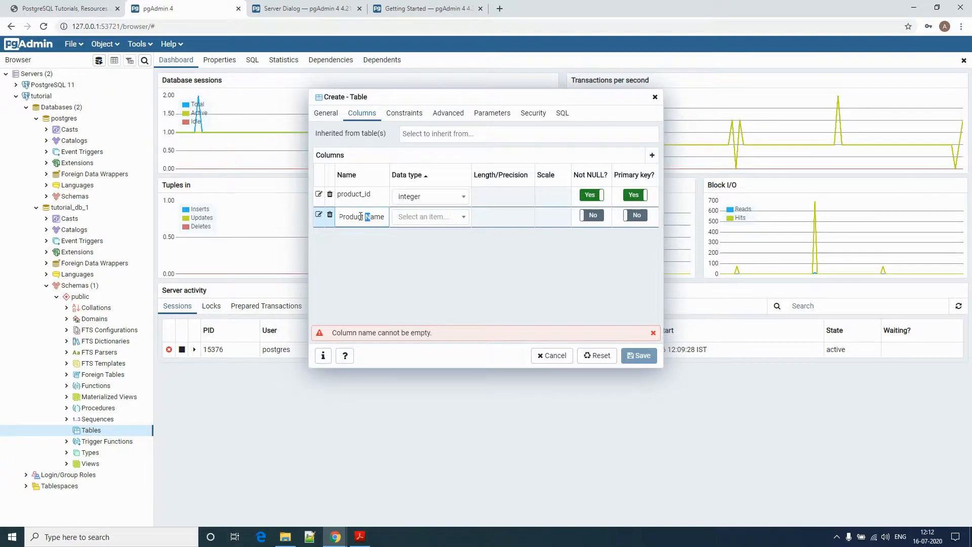
{"action": "key", "text": "BackSpace"}
{"action": "type", "text": "n"}
{"action": "key", "text": "Home"}
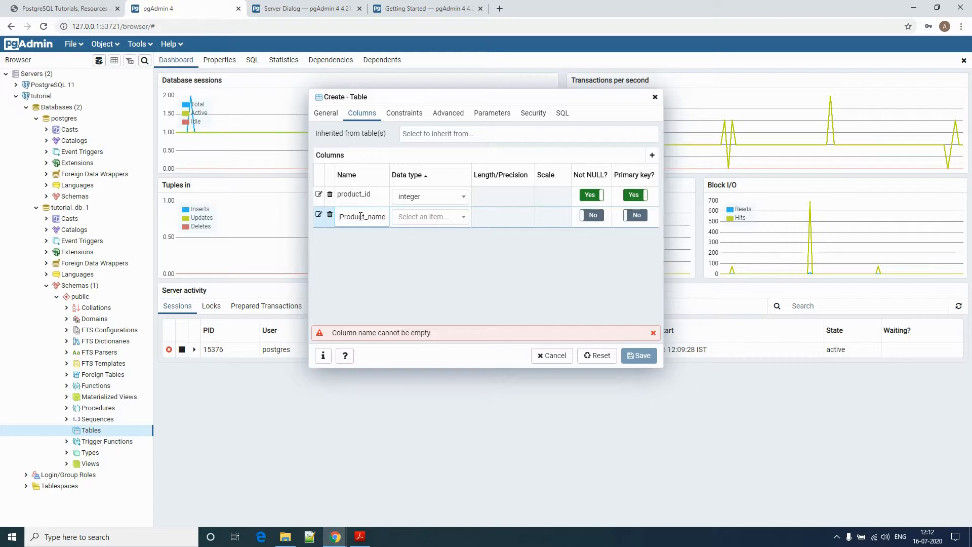
{"action": "key", "text": "shift+Right"}
{"action": "type", "text": "p"}
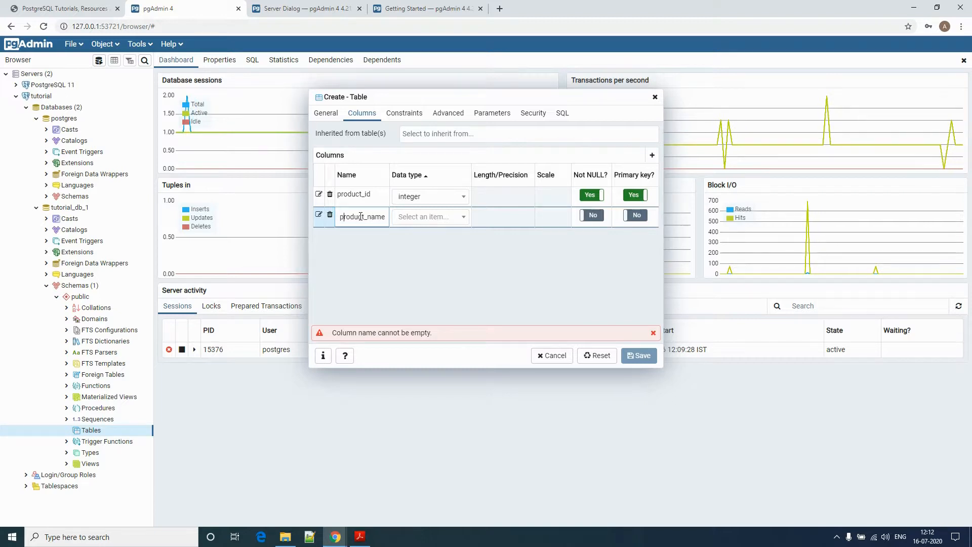
- Set the product_name column's data type to character varying with length 100 and make it Not NULL
{"action": "left_click", "coordinate": [464, 218]}
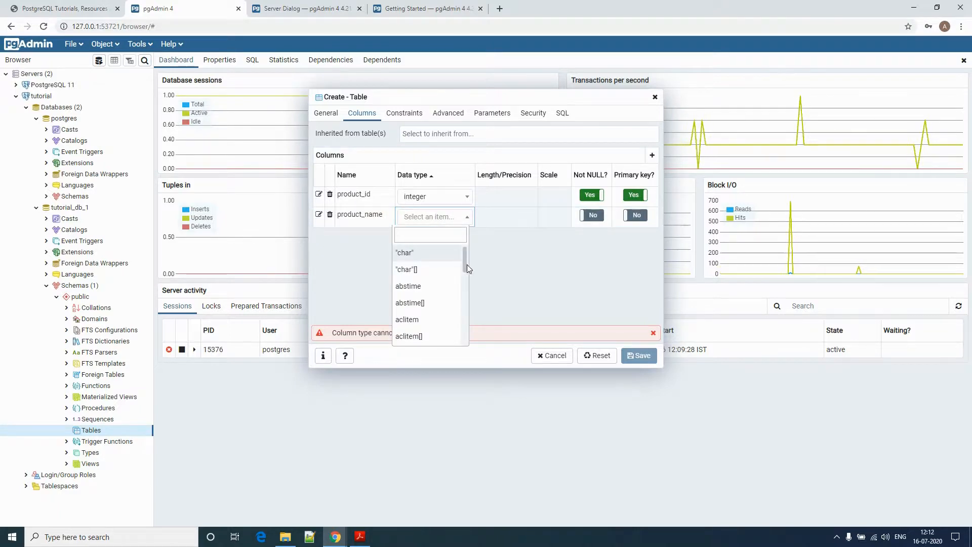
{"action": "left_click_drag", "start_coordinate": [465, 266], "coordinate": [466, 320]}
{"action": "left_click", "coordinate": [426, 287]}
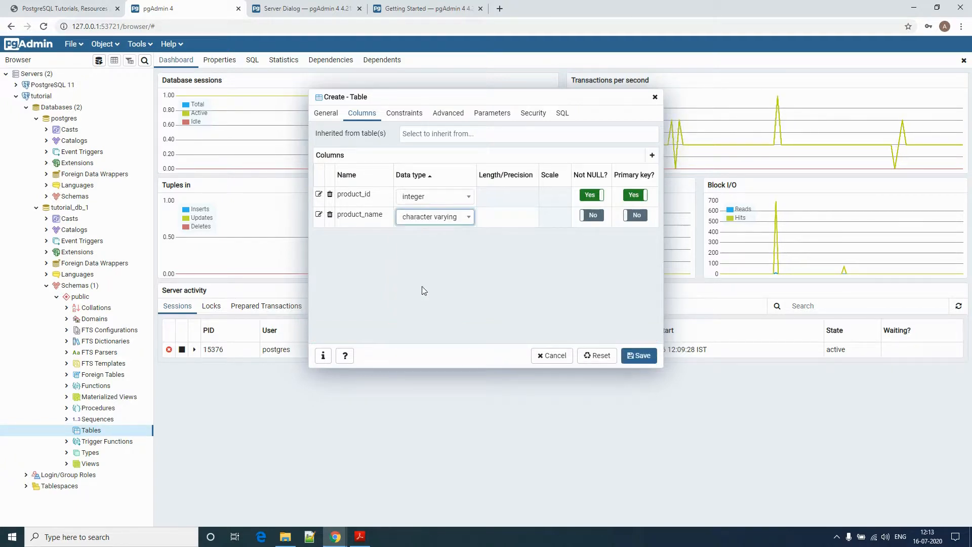
{"action": "left_click", "coordinate": [510, 217]}
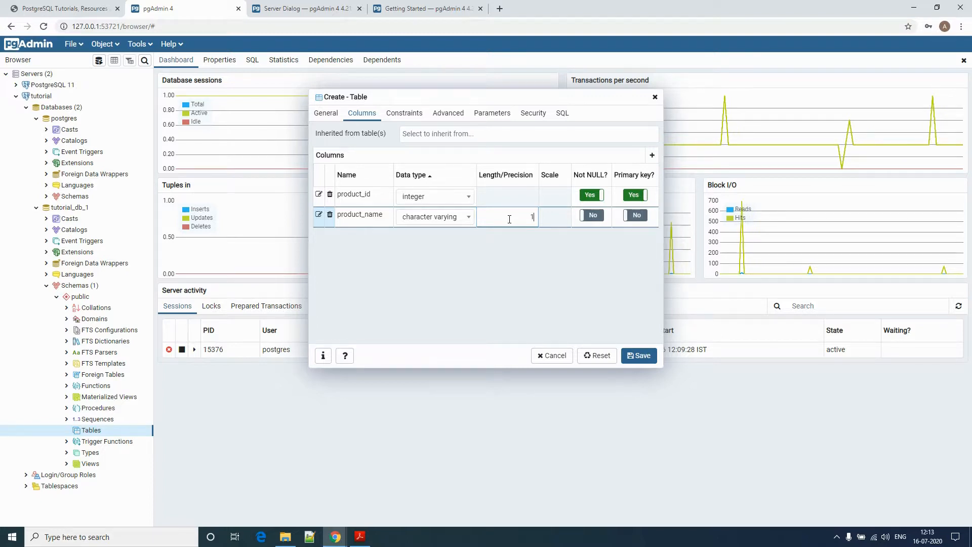
{"action": "type", "text": "00"}
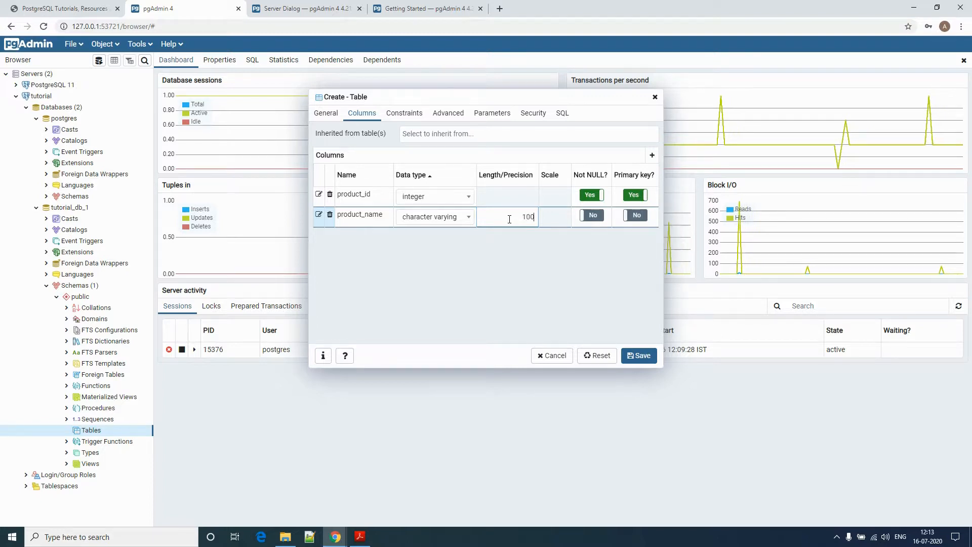
{"action": "left_click", "coordinate": [593, 220]}
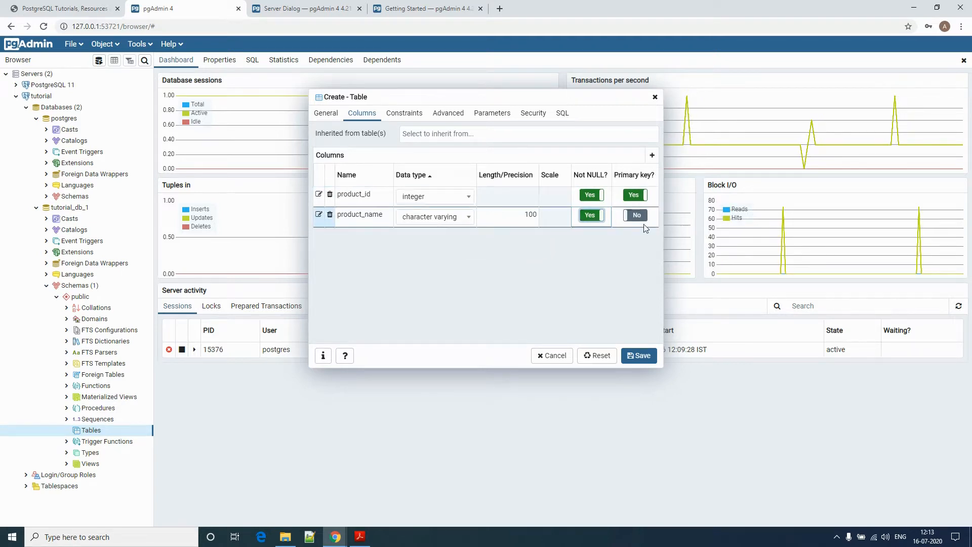
- Add a third column to the table, paste the copied headings as its name and edit them down to product_category
{"action": "left_click", "coordinate": [652, 155]}
{"action": "left_click", "coordinate": [352, 242]}
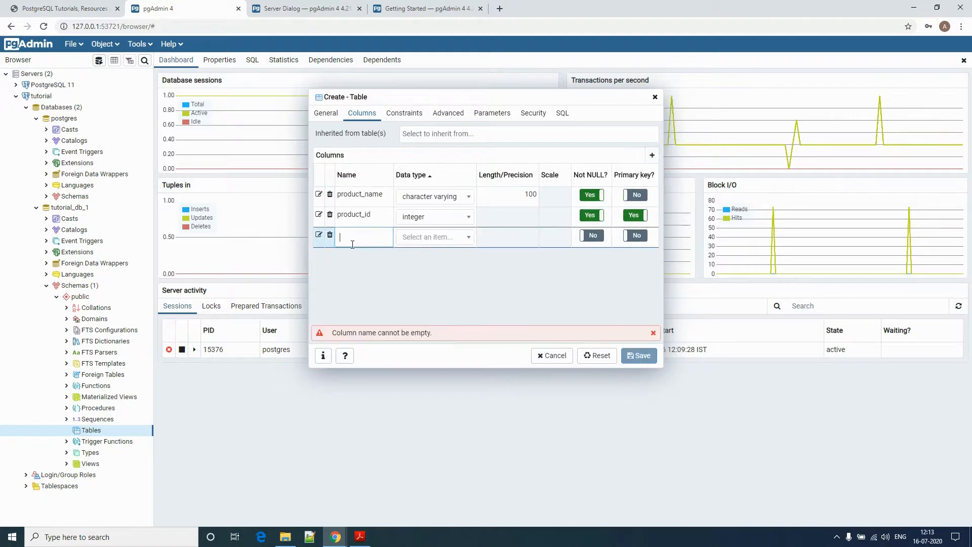
{"action": "type", "text": ": Category Price"}
{"action": "key", "text": "ctrl+shift+Left"}
{"action": "key", "text": "ctrl+shift+Left"}
{"action": "key", "text": "ctrl+shift+Left"}
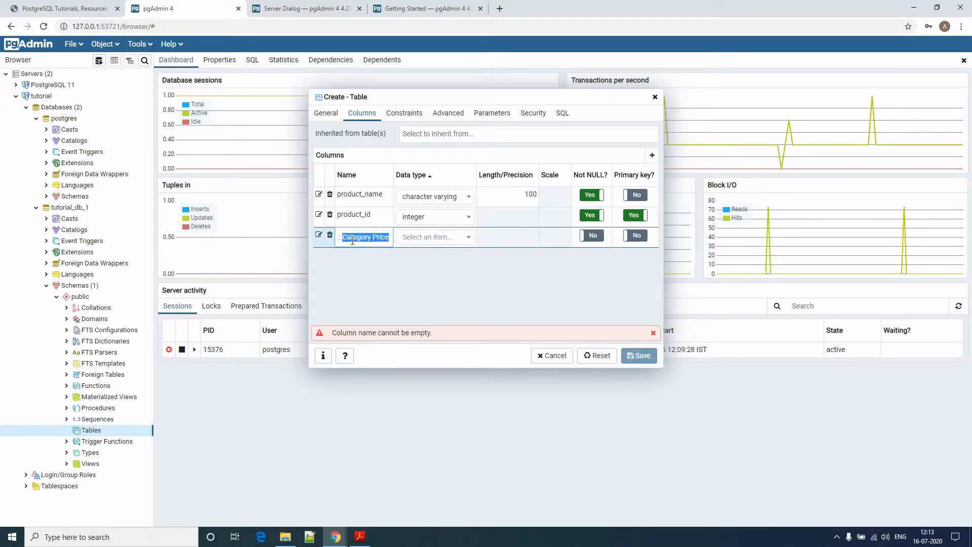
{"action": "key", "text": "ctrl+shift+Right"}
{"action": "key", "text": "ctrl+shift+Right"}
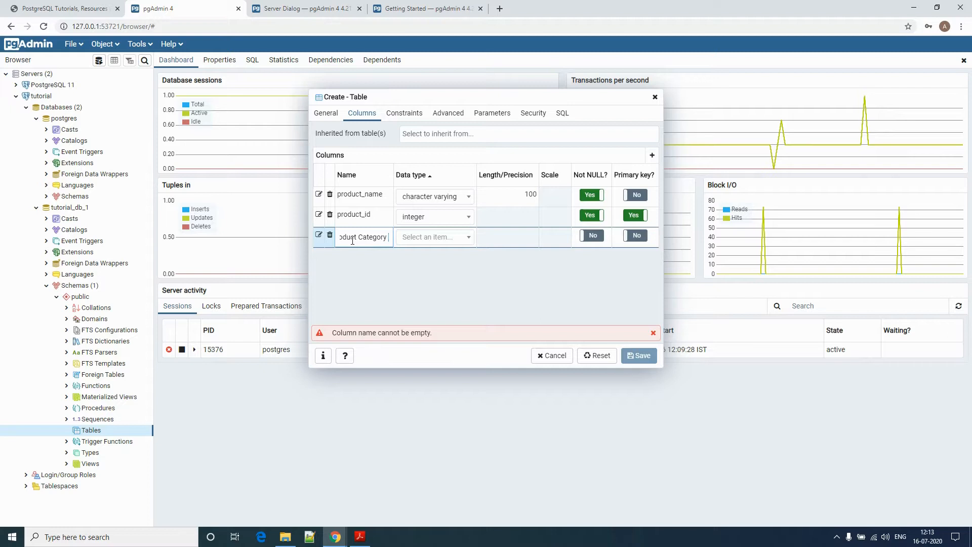
{"action": "type", "text": "Price"}
{"action": "key", "text": "ctrl+shift+Left"}
{"action": "key", "text": "BackSpace"}
{"action": "key", "text": "ctrl+Left"}
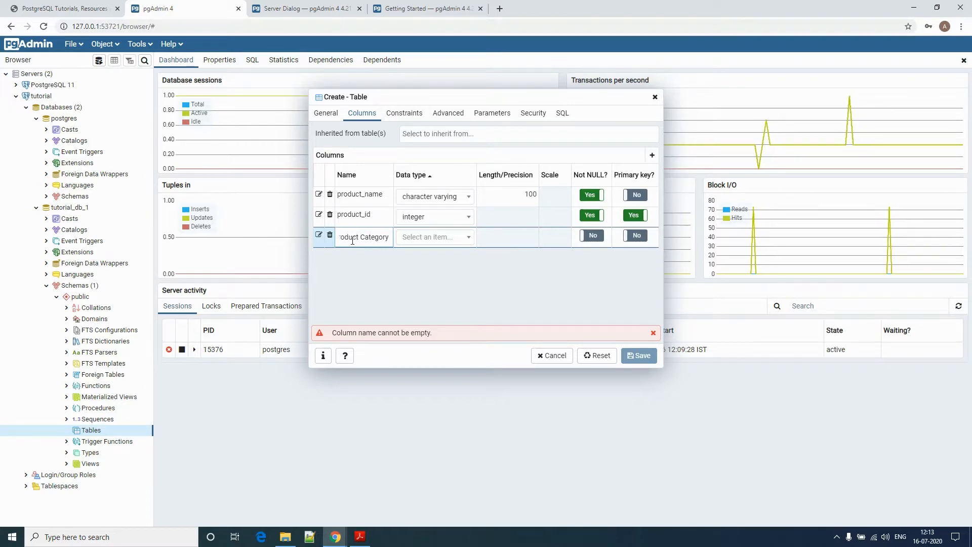
{"action": "key", "text": "BackSpace"}
{"action": "key", "text": "shift+Right"}
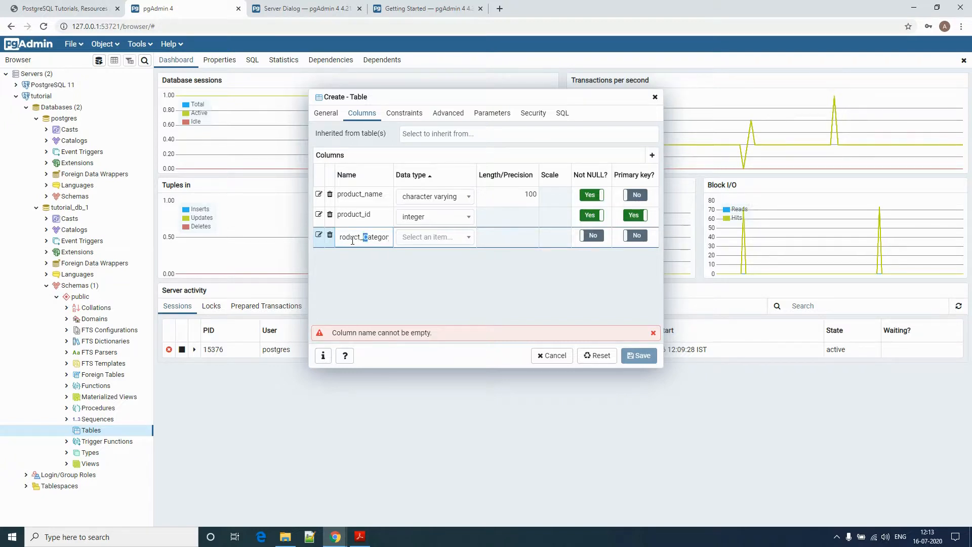
{"action": "type", "text": "c"}
{"action": "key", "text": "Home"}
{"action": "type", "text": "p"}
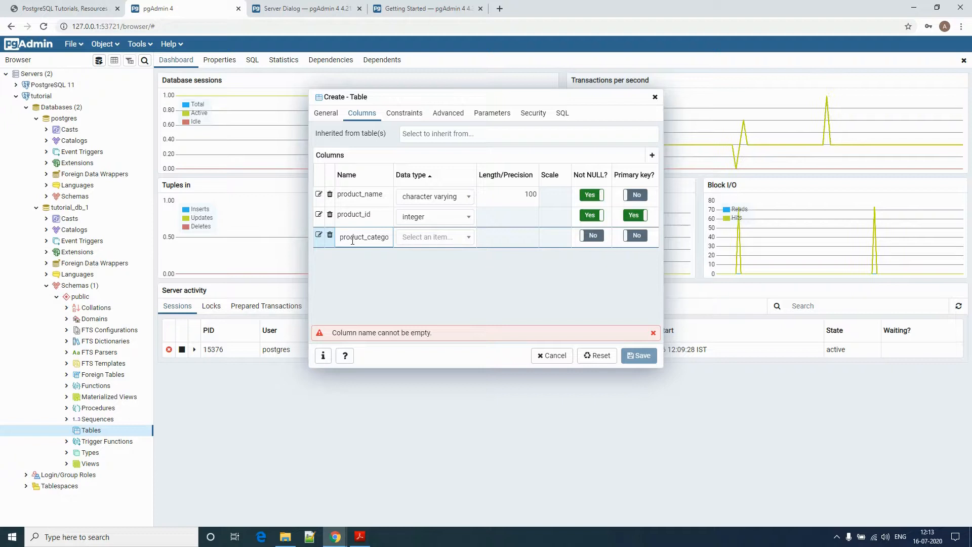
- Set the product_category column's data type to character varying and make it Not NULL
{"action": "left_click", "coordinate": [437, 237]}
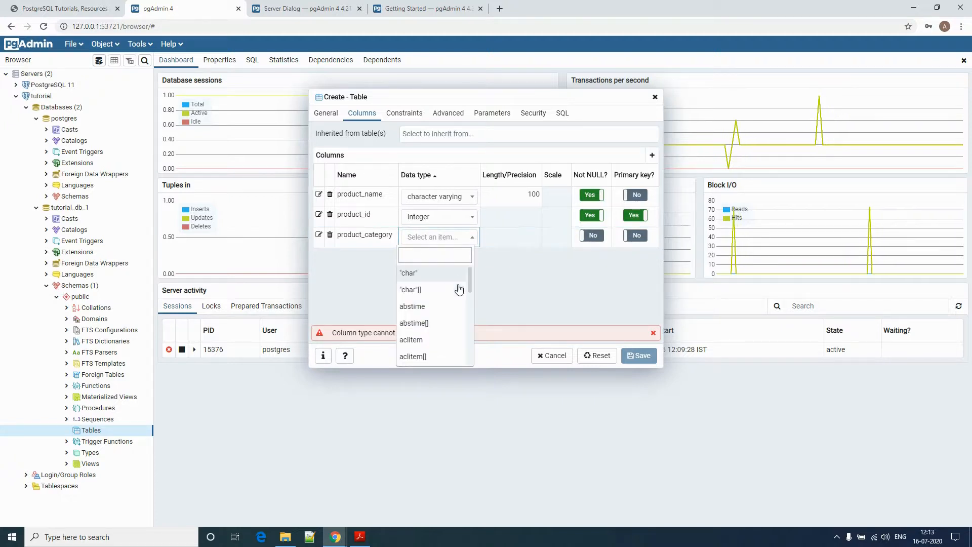
{"action": "scroll", "coordinate": [459, 304], "scroll_direction": "down", "scroll_amount": 6}
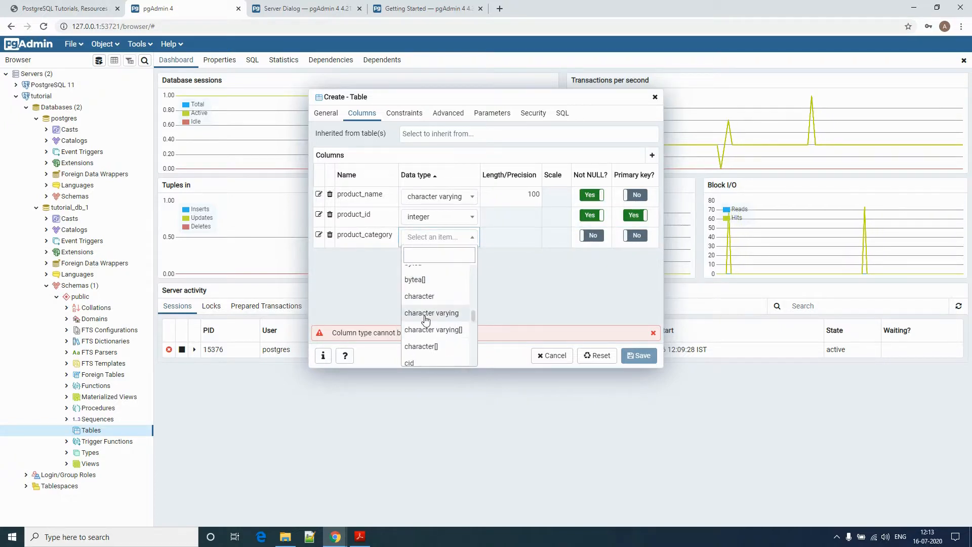
{"action": "left_click", "coordinate": [426, 316]}
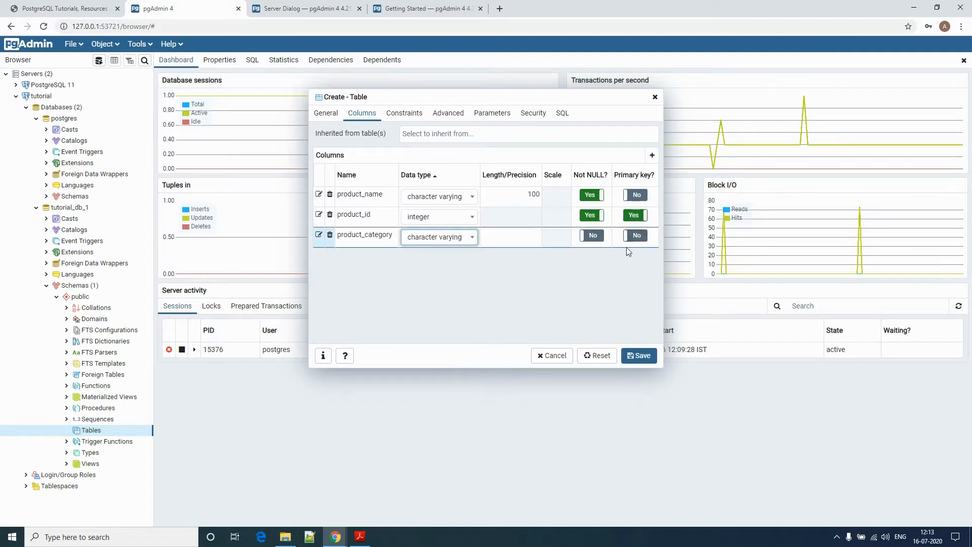
{"action": "left_click", "coordinate": [591, 236]}
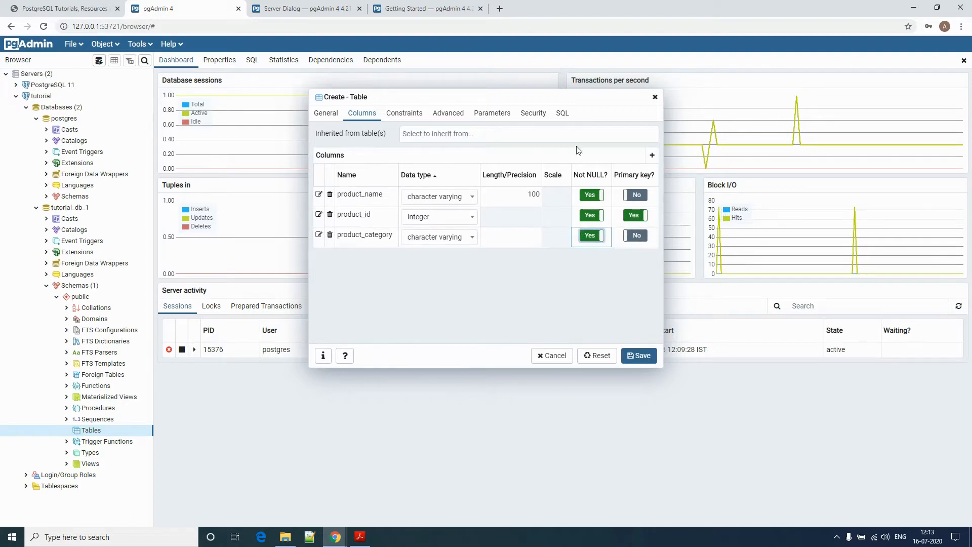
- Add a fourth column named Price with data type integer and make it Not NULL
{"action": "left_click", "coordinate": [653, 155]}
{"action": "left_click", "coordinate": [363, 259]}
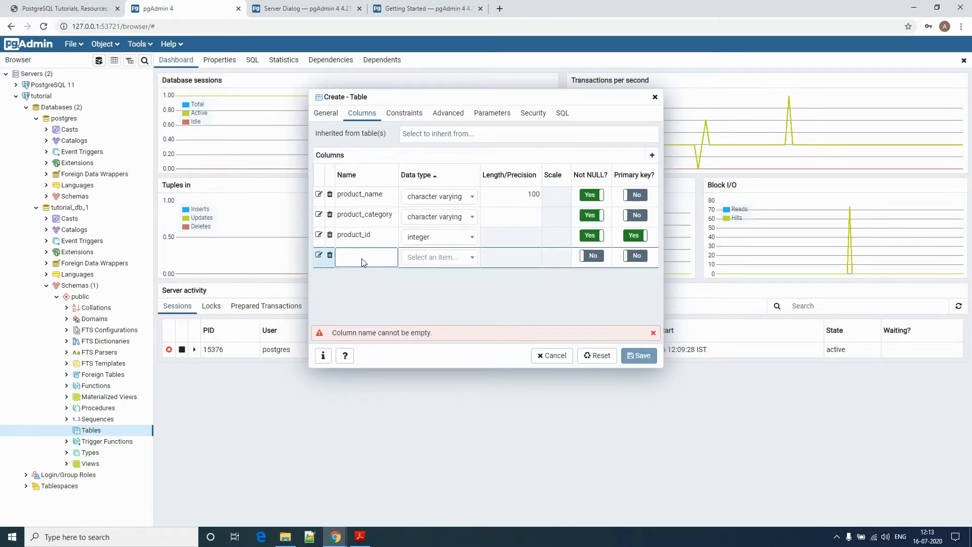
{"action": "type", "text": "Price"}
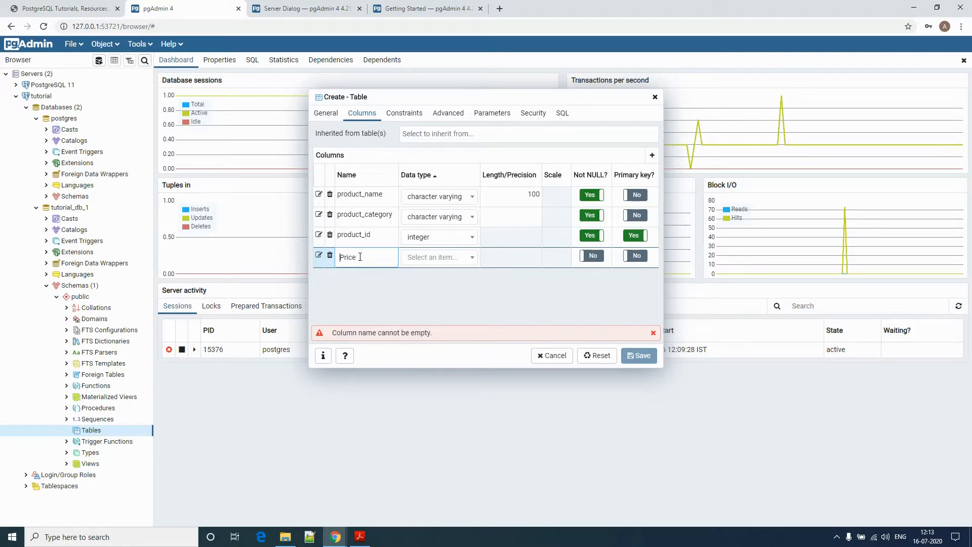
{"action": "left_click", "coordinate": [415, 257]}
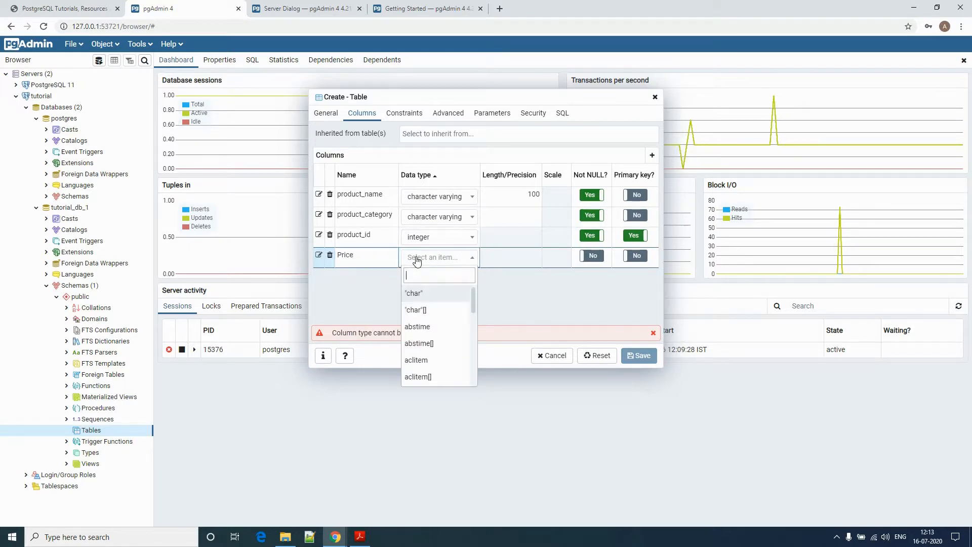
{"action": "scroll", "coordinate": [446, 343], "scroll_direction": "down", "scroll_amount": 10}
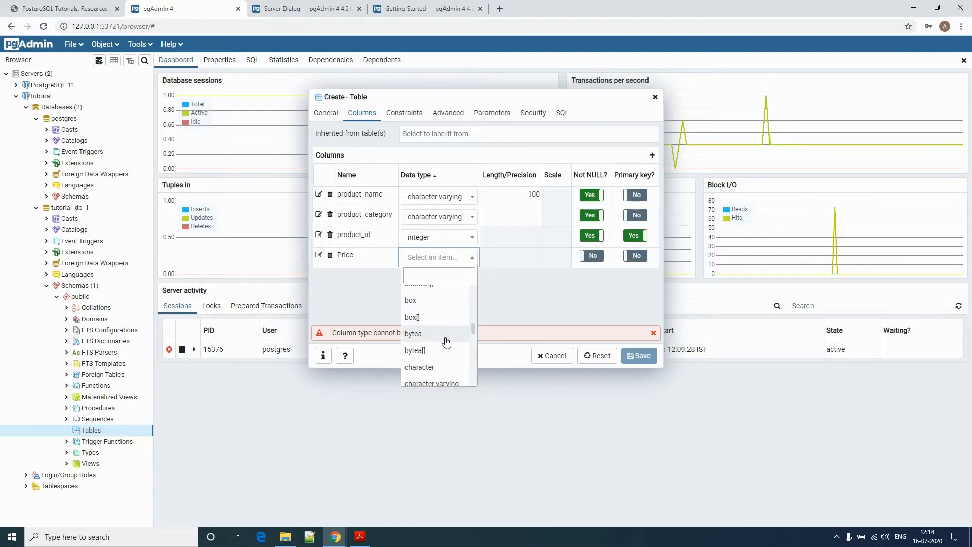
{"action": "scroll", "coordinate": [446, 343], "scroll_direction": "down", "scroll_amount": 8}
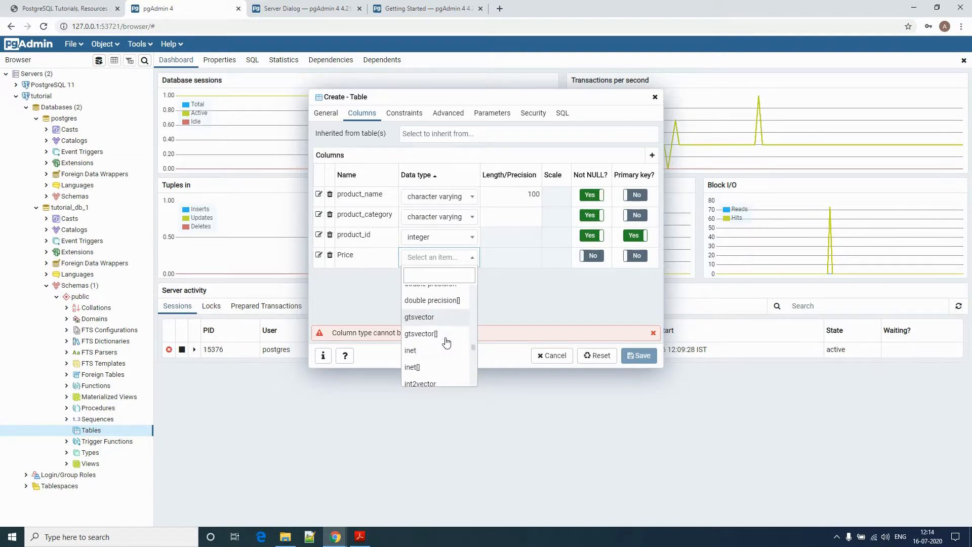
{"action": "scroll", "coordinate": [433, 316], "scroll_direction": "down", "scroll_amount": 3}
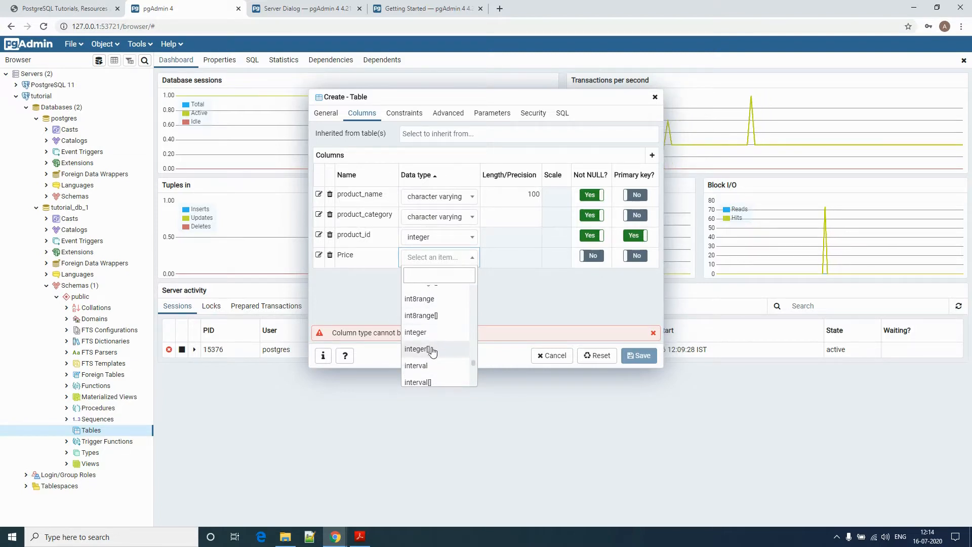
{"action": "left_click", "coordinate": [436, 336]}
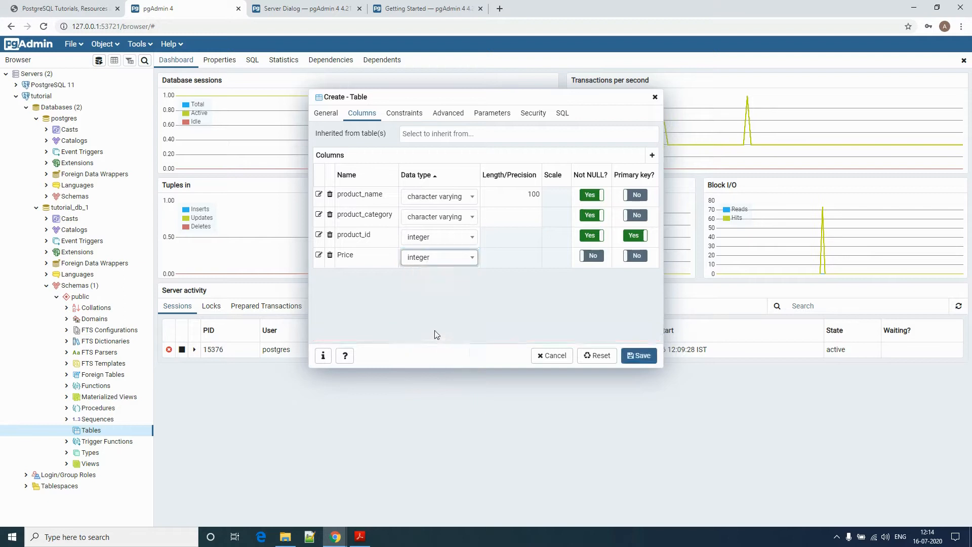
{"action": "left_click", "coordinate": [591, 256]}
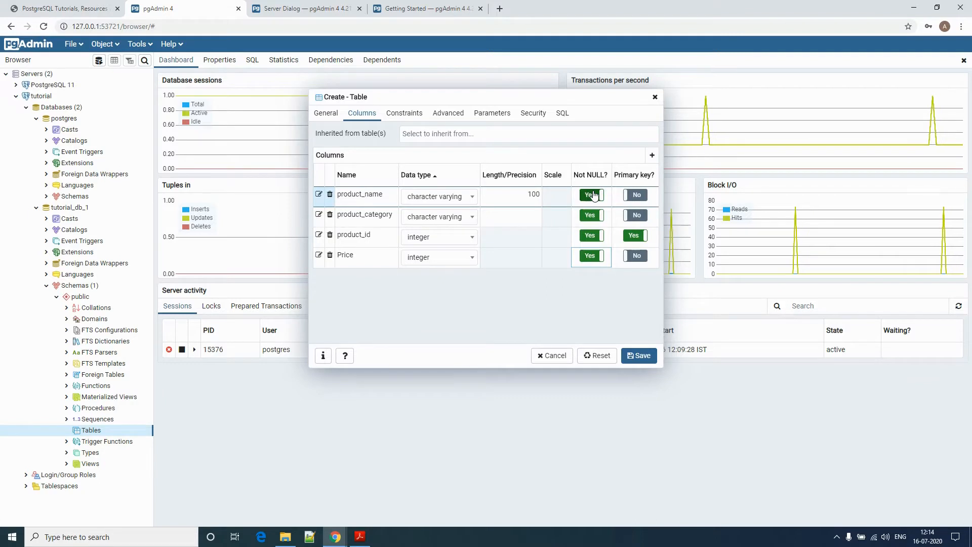
- Review the table's generated SQL, checking each column's name and data type and the primary key definition
{"action": "left_click", "coordinate": [562, 113]}
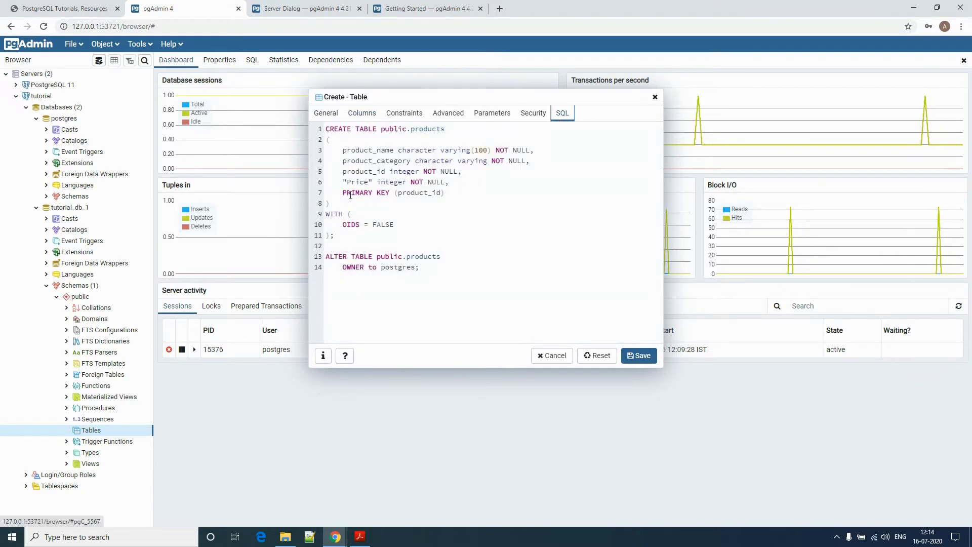
{"action": "left_click_drag", "start_coordinate": [343, 150], "coordinate": [472, 203]}
{"action": "double_click", "coordinate": [372, 151]}
{"action": "double_click", "coordinate": [369, 161]}
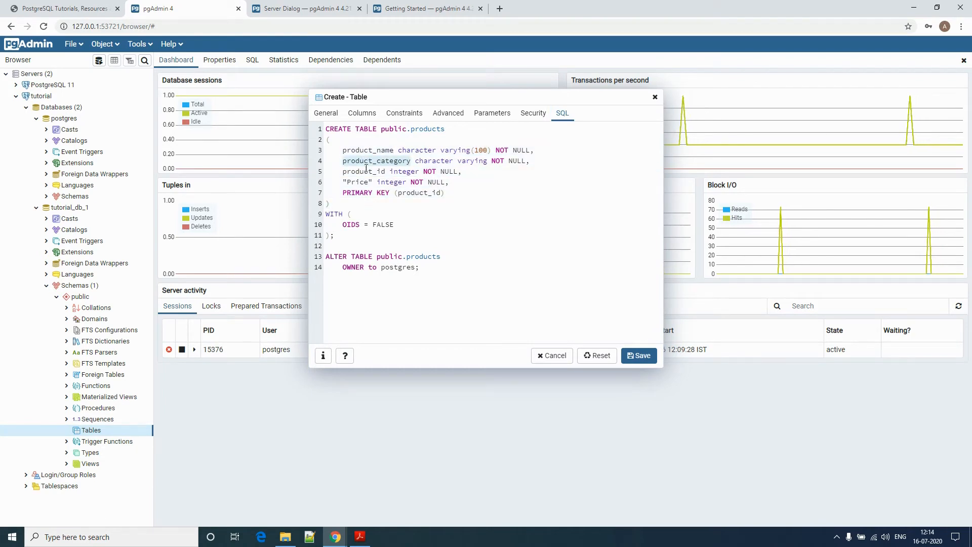
{"action": "double_click", "coordinate": [366, 172]}
{"action": "double_click", "coordinate": [363, 182]}
{"action": "double_click", "coordinate": [359, 193]}
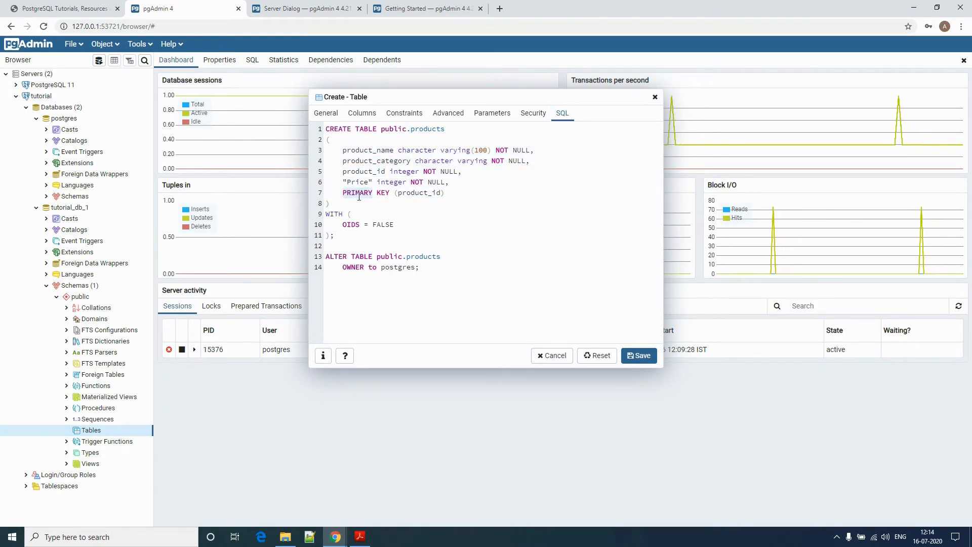
{"action": "double_click", "coordinate": [419, 193]}
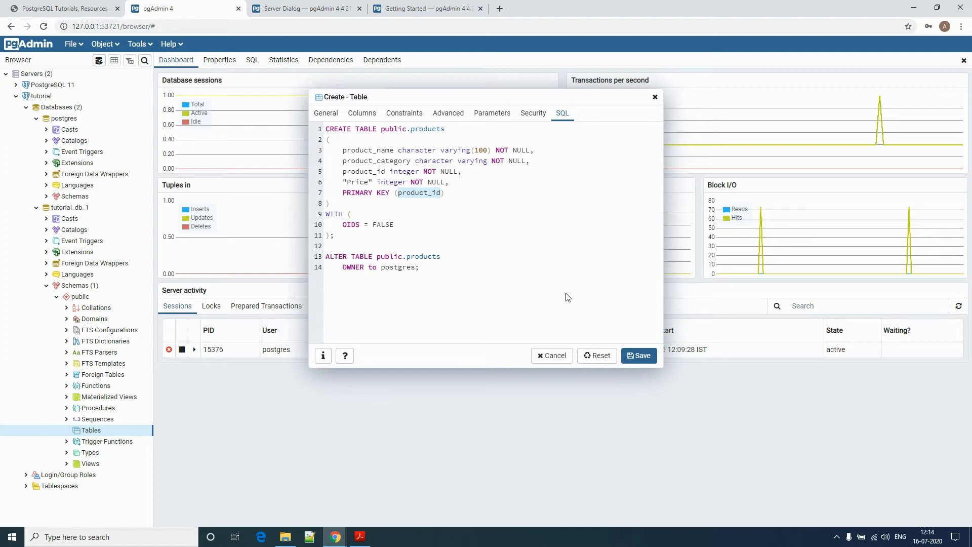
{"action": "double_click", "coordinate": [370, 150]}
{"action": "double_click", "coordinate": [418, 150]}
{"action": "double_click", "coordinate": [376, 161]}
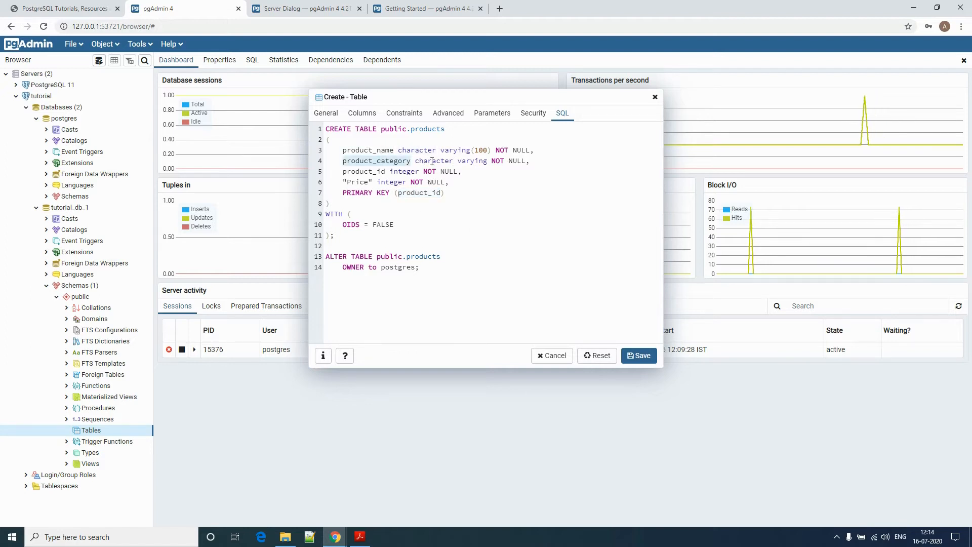
{"action": "double_click", "coordinate": [434, 160]}
{"action": "double_click", "coordinate": [474, 160]}
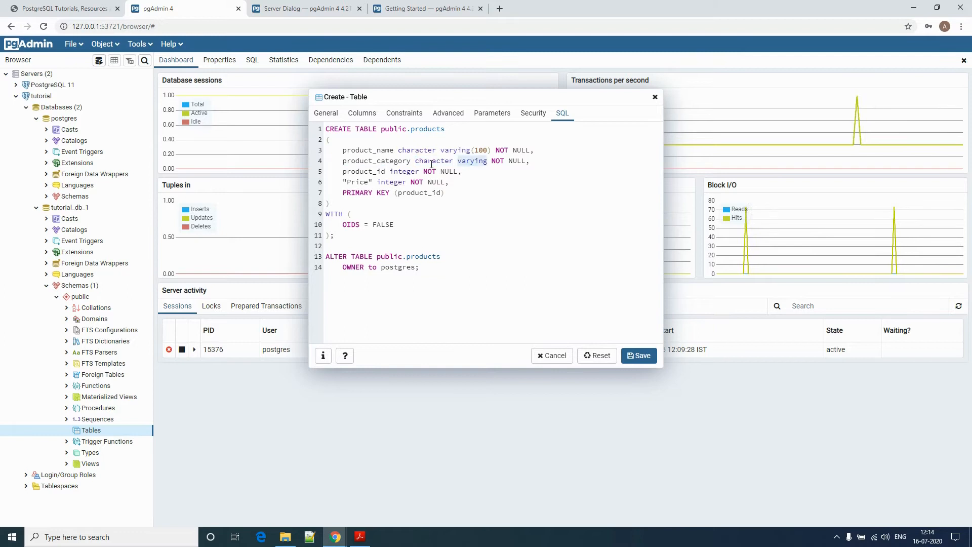
{"action": "double_click", "coordinate": [370, 172]}
{"action": "double_click", "coordinate": [403, 172]}
{"action": "double_click", "coordinate": [391, 182]}
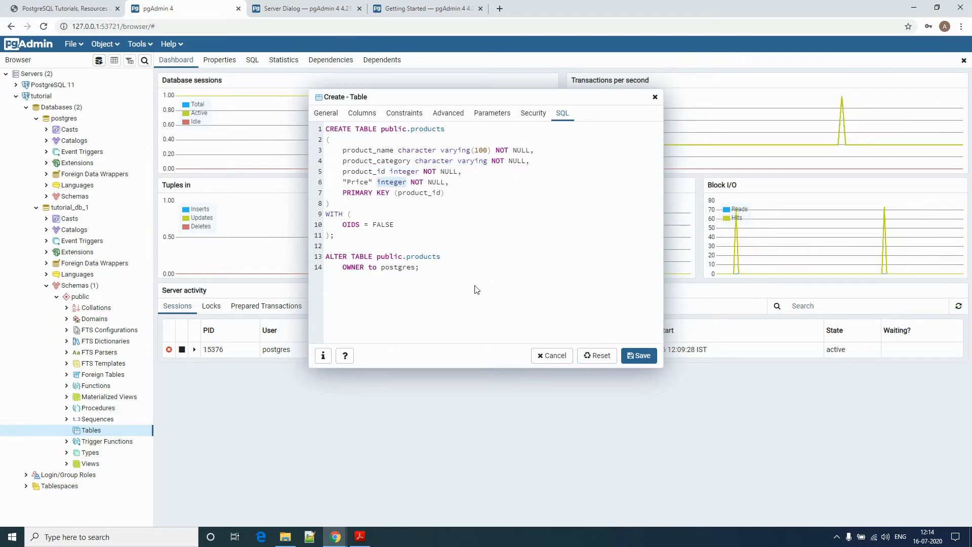
- Save the products table and select its Constraints in the object tree
{"action": "left_click", "coordinate": [639, 355]}
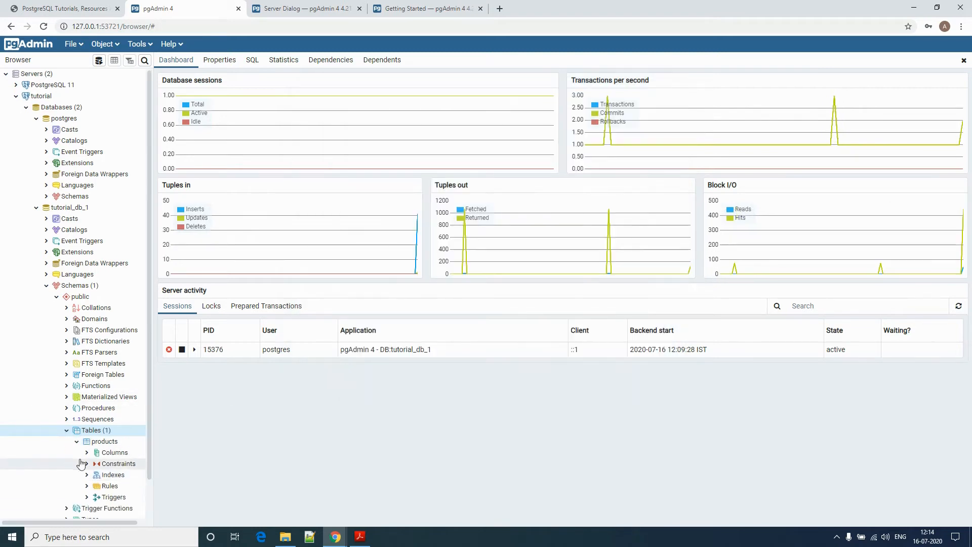
{"action": "scroll", "coordinate": [86, 446], "scroll_direction": "down", "scroll_amount": 1}
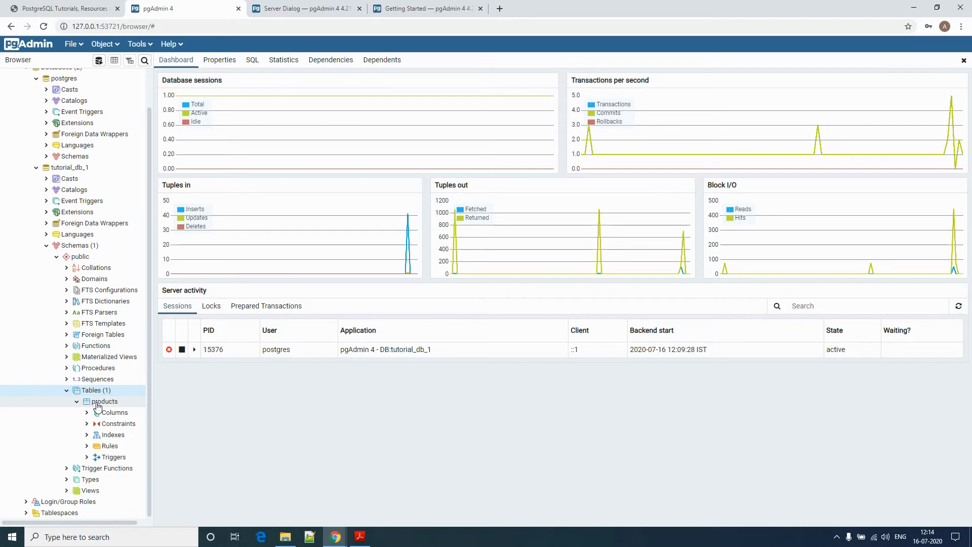
{"action": "left_click", "coordinate": [111, 424]}
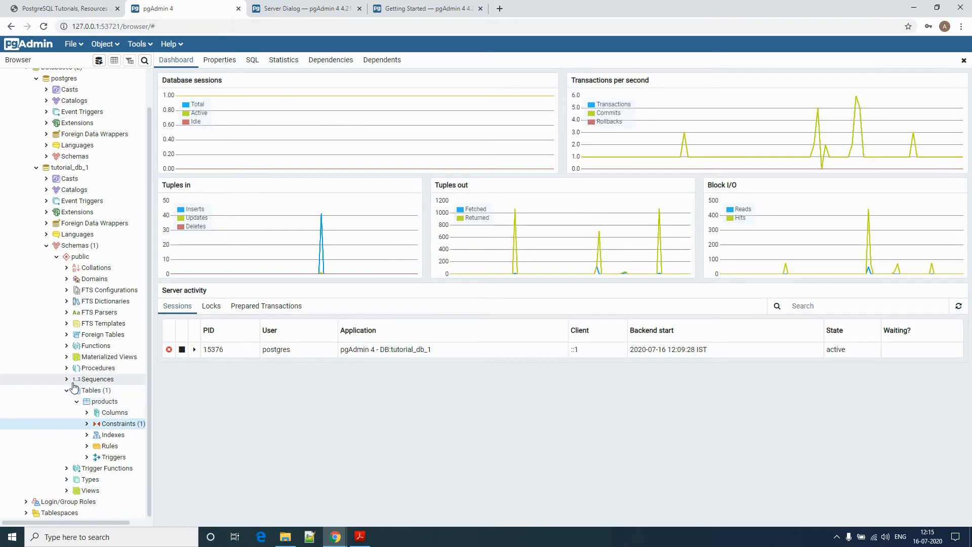